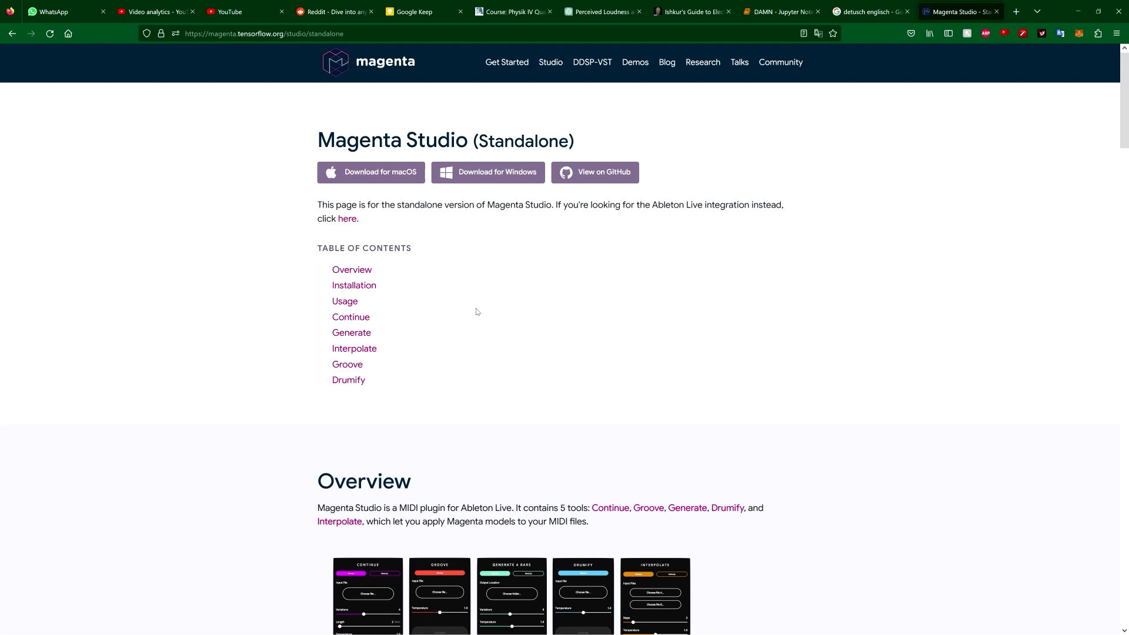
- Scroll past the Continue, Generate, Interpolate, Groove and Drumify descriptions on the standalone page
{"action": "scroll", "coordinate": [493, 255], "scroll_direction": "down", "scroll_amount": 1}
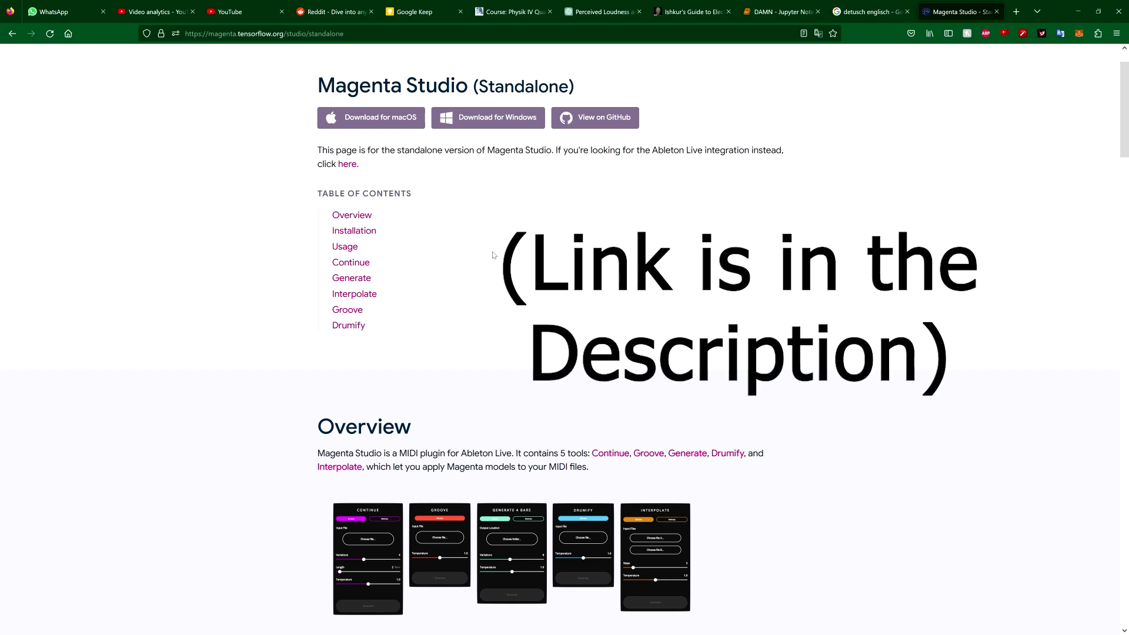
{"action": "scroll", "coordinate": [493, 256], "scroll_direction": "down", "scroll_amount": 8}
{"action": "scroll", "coordinate": [537, 264], "scroll_direction": "down", "scroll_amount": 8}
{"action": "scroll", "coordinate": [537, 265], "scroll_direction": "down", "scroll_amount": 9}
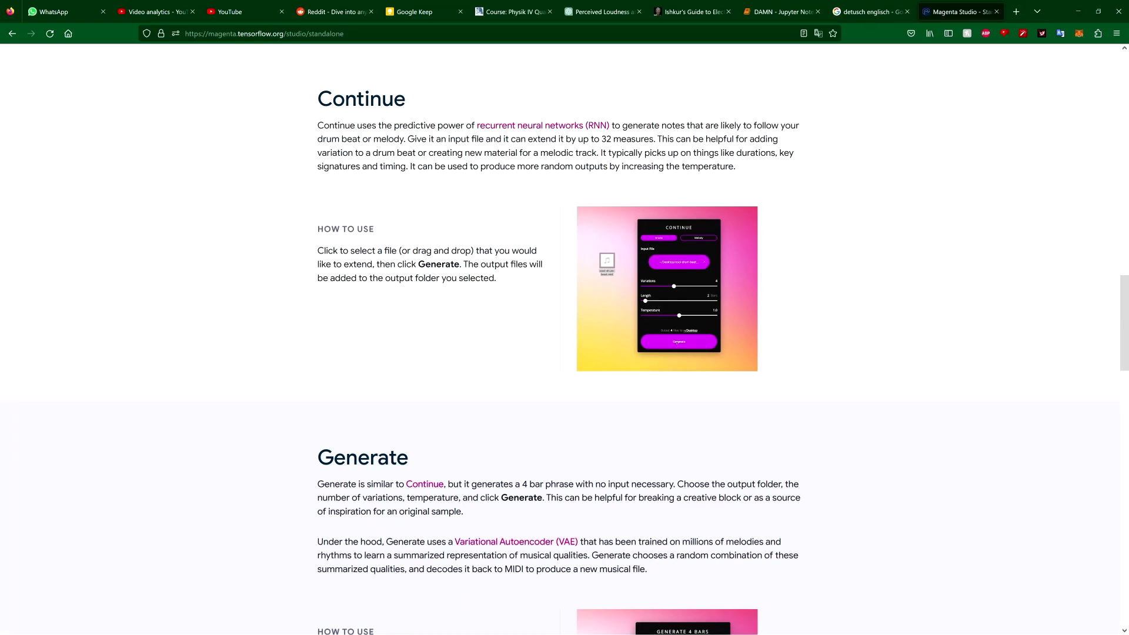
{"action": "scroll", "coordinate": [464, 201], "scroll_direction": "down", "scroll_amount": 4}
{"action": "scroll", "coordinate": [439, 240], "scroll_direction": "down", "scroll_amount": 4}
{"action": "scroll", "coordinate": [433, 244], "scroll_direction": "down", "scroll_amount": 1}
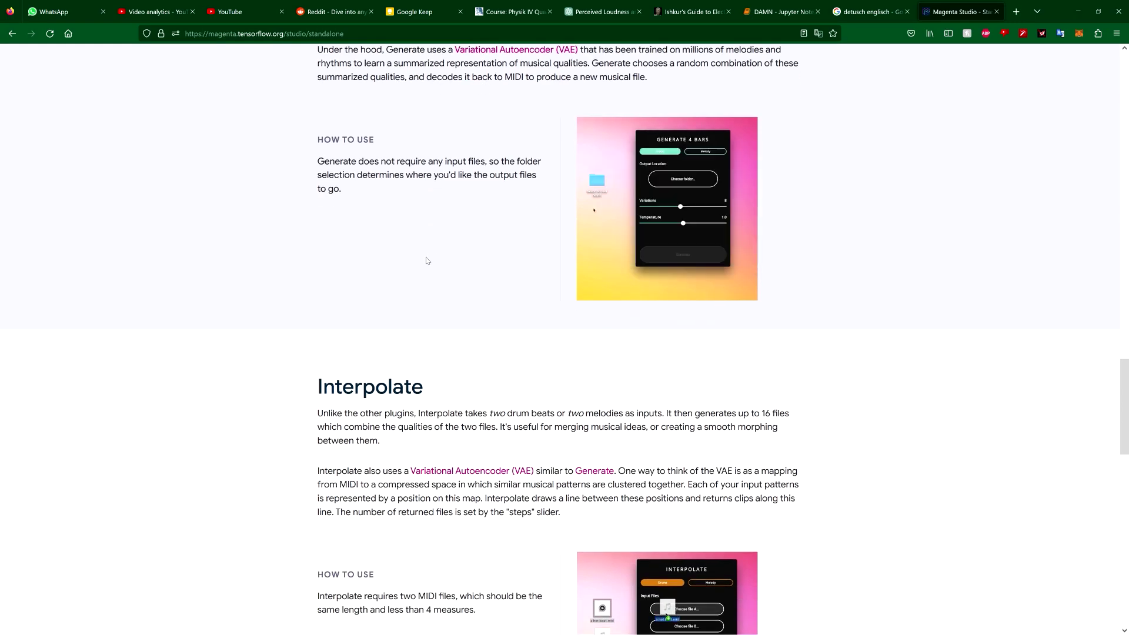
{"action": "scroll", "coordinate": [429, 259], "scroll_direction": "down", "scroll_amount": 1}
{"action": "scroll", "coordinate": [431, 277], "scroll_direction": "down", "scroll_amount": 5}
{"action": "scroll", "coordinate": [429, 288], "scroll_direction": "down", "scroll_amount": 5}
{"action": "scroll", "coordinate": [427, 303], "scroll_direction": "down", "scroll_amount": 5}
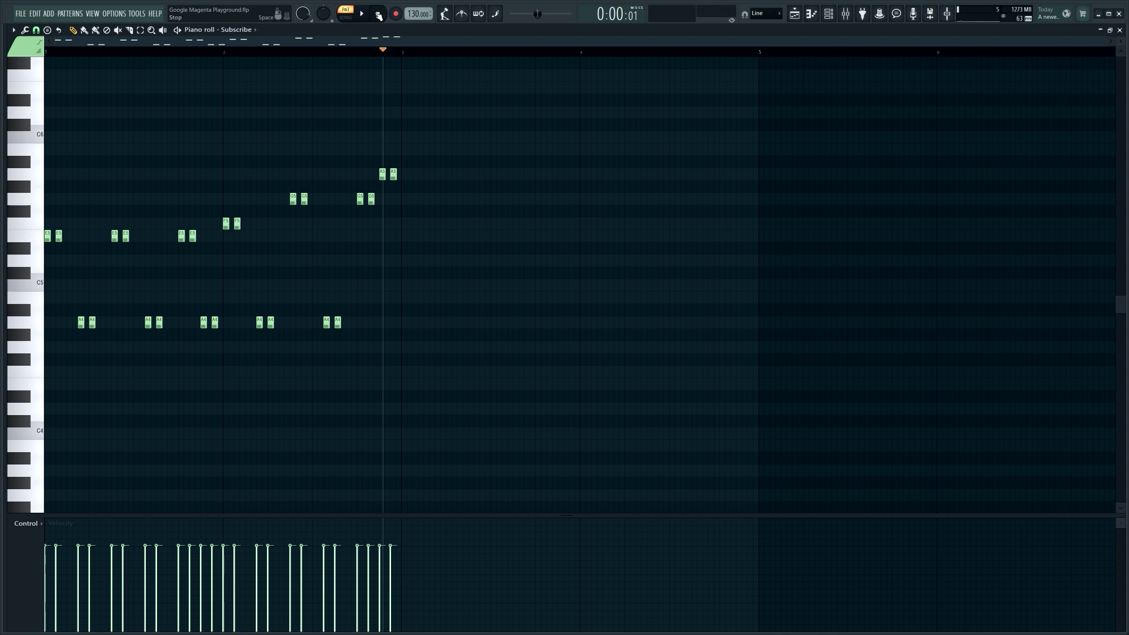
- Rewind and play the green Subscribe melody, then pause it partway
{"action": "left_click", "coordinate": [379, 15]}
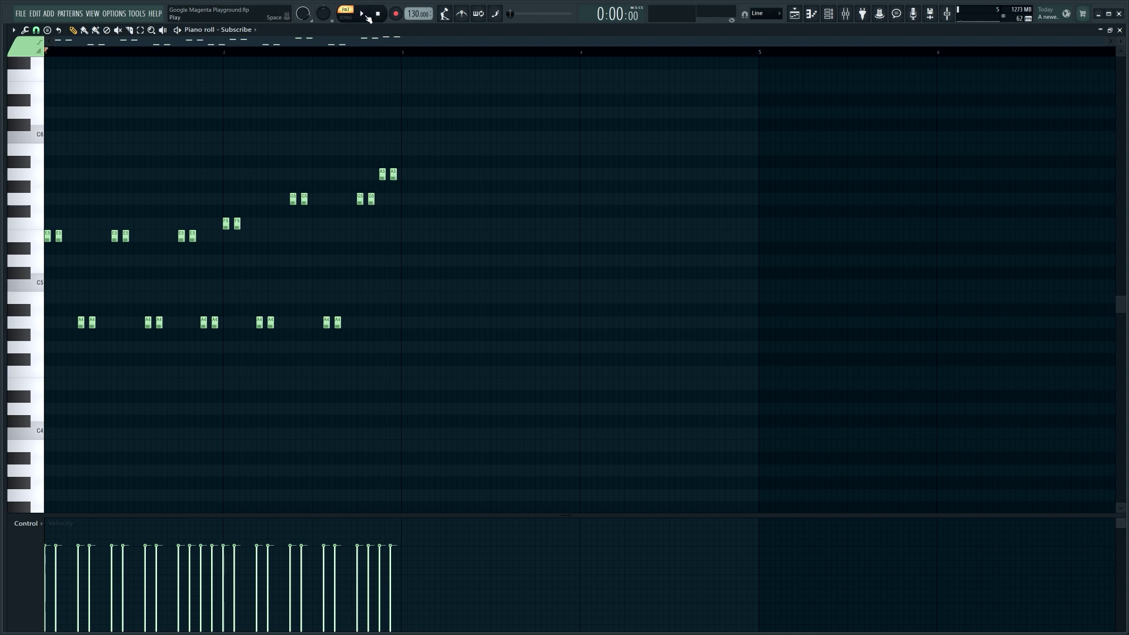
{"action": "left_click", "coordinate": [364, 15]}
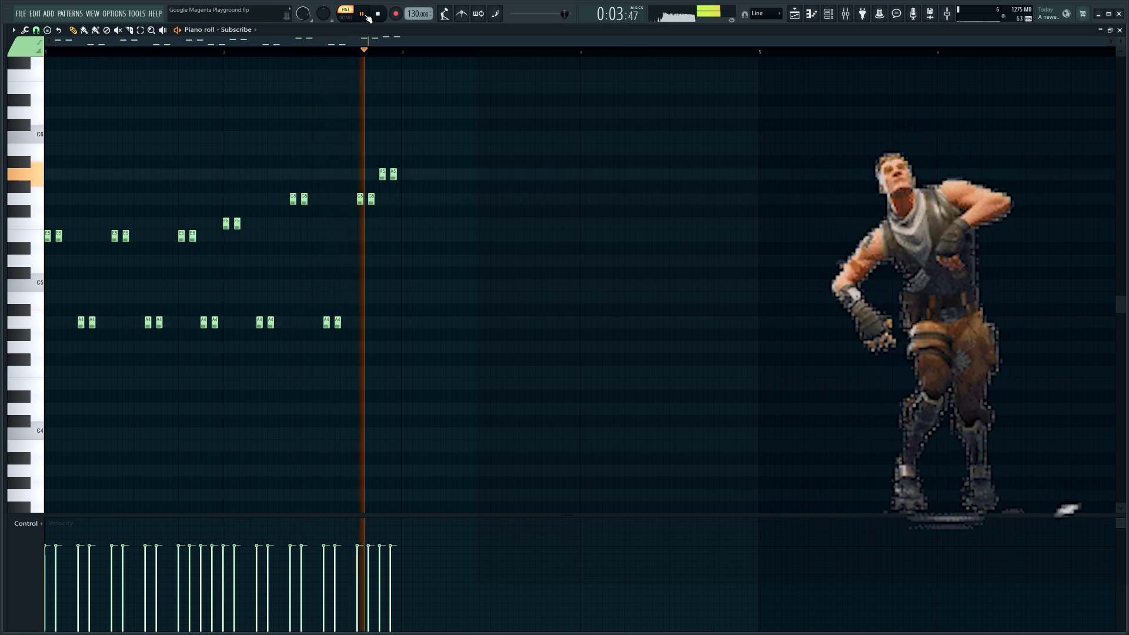
{"action": "left_click", "coordinate": [366, 17]}
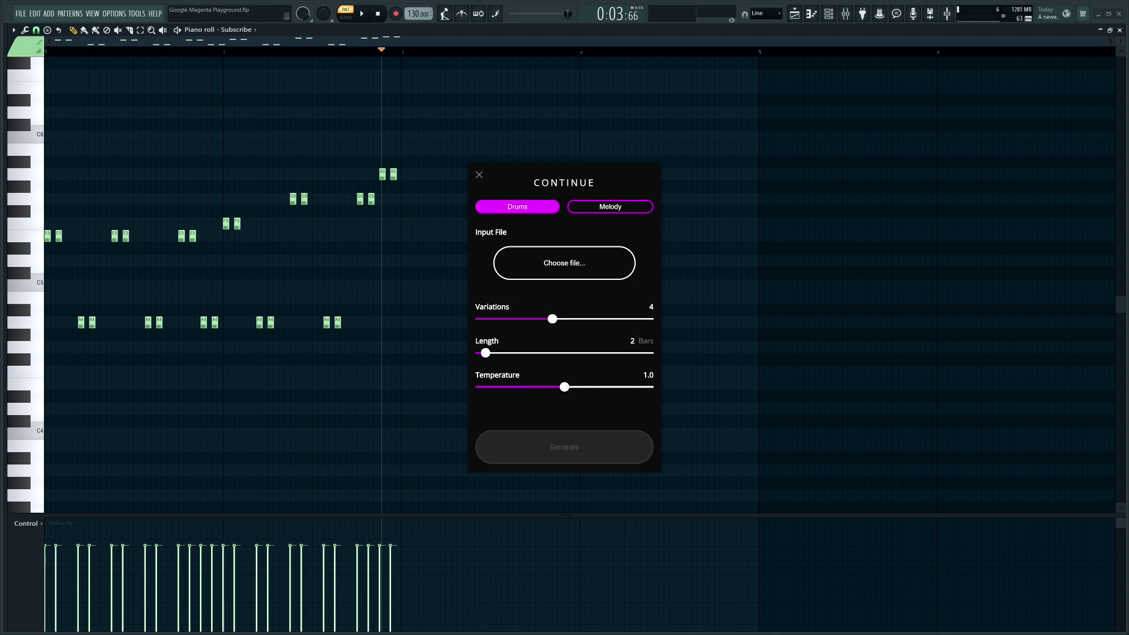
- Load the melody's MIDI file into Continue and generate continuations in Melody mode
{"action": "left_click_drag", "start_coordinate": [477, 278], "coordinate": [543, 256]}
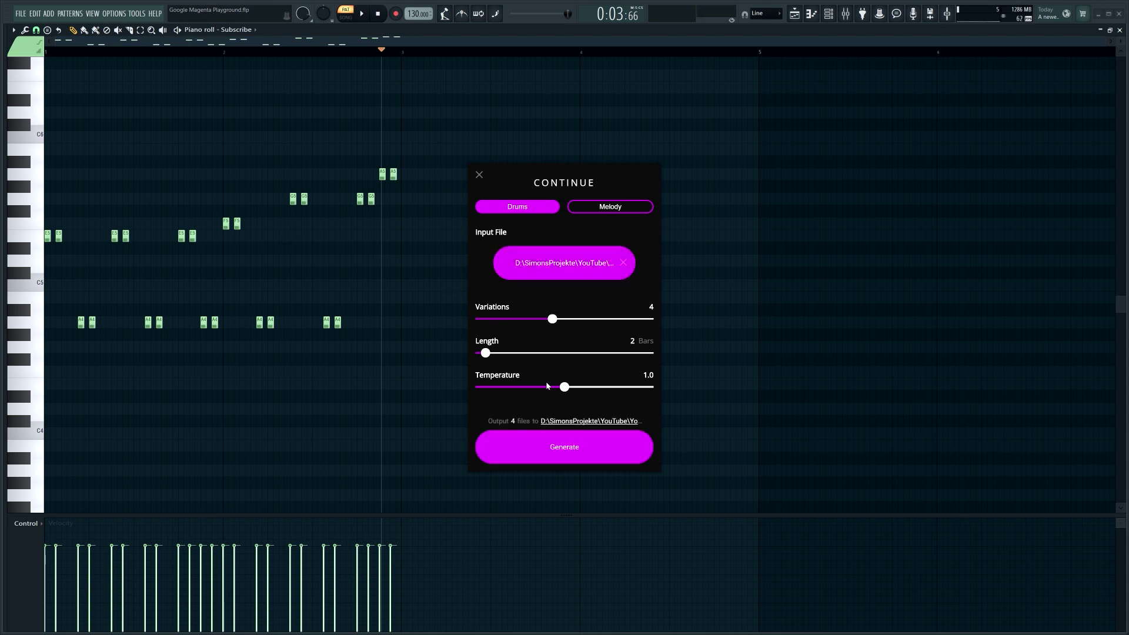
{"action": "left_click", "coordinate": [578, 446]}
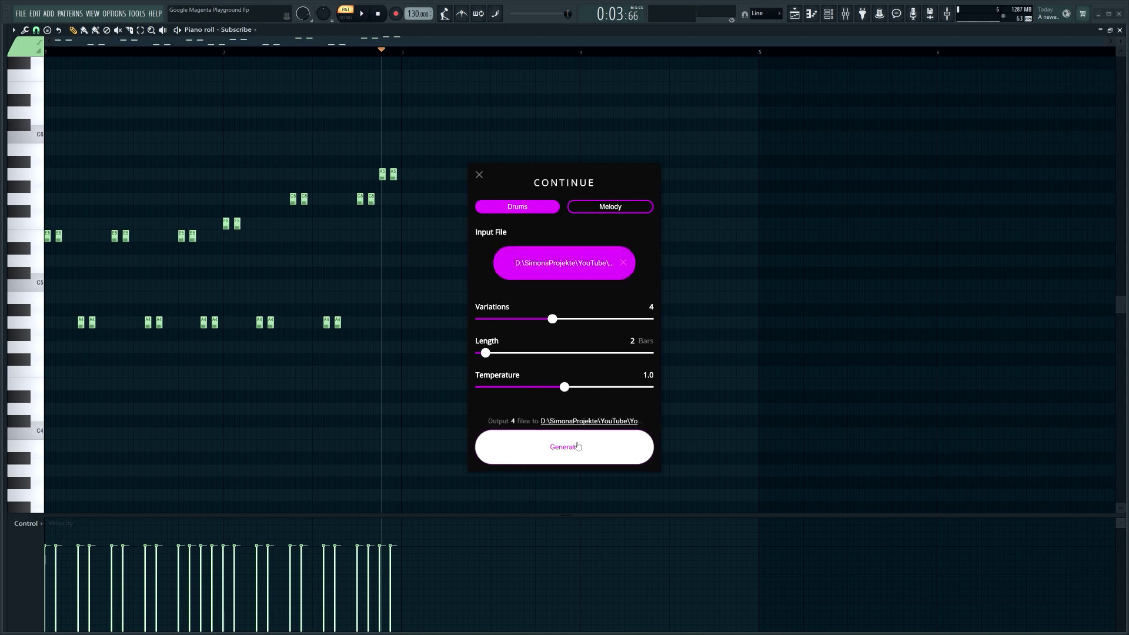
{"action": "left_click", "coordinate": [632, 208]}
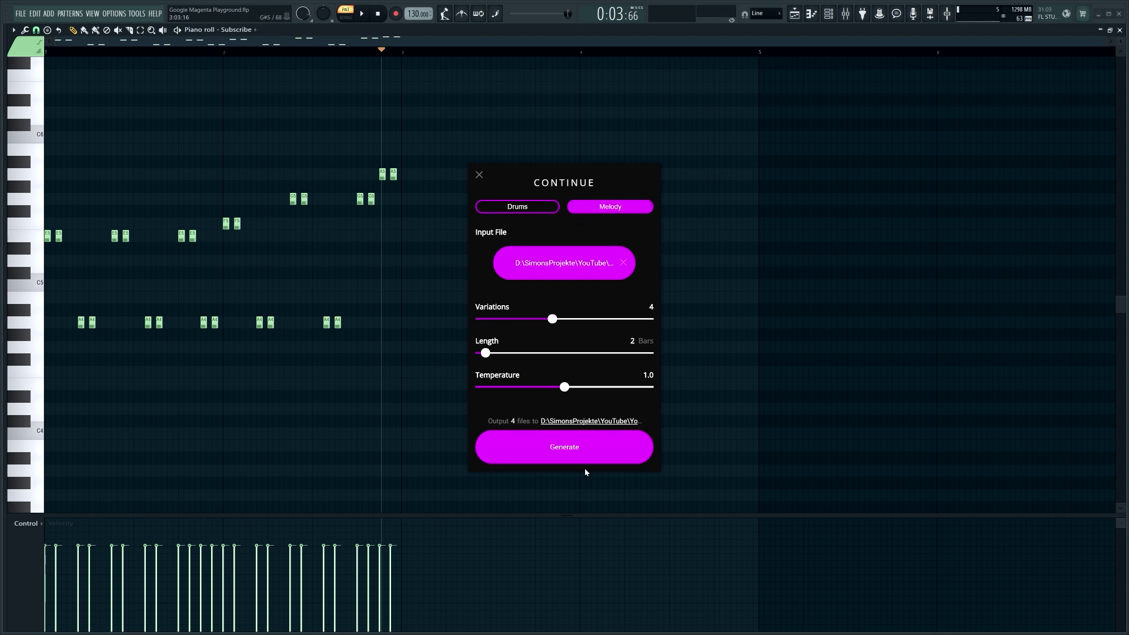
{"action": "left_click", "coordinate": [565, 456]}
- Play, rewind and replay the pink generated continuation, then pause it
{"action": "key", "text": "space"}
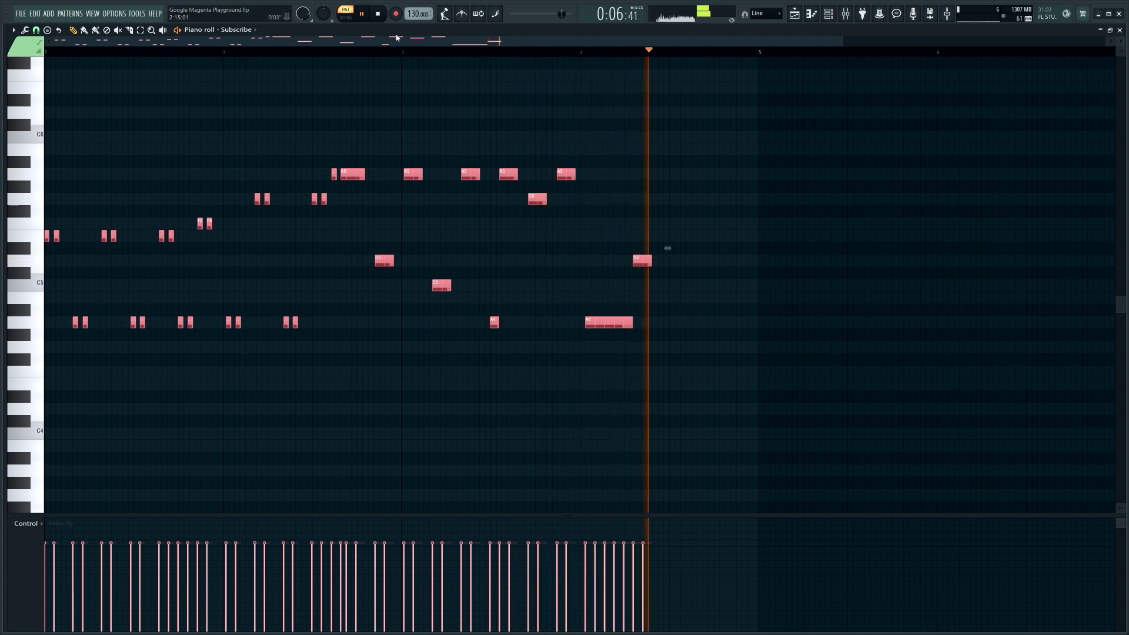
{"action": "left_click", "coordinate": [380, 14]}
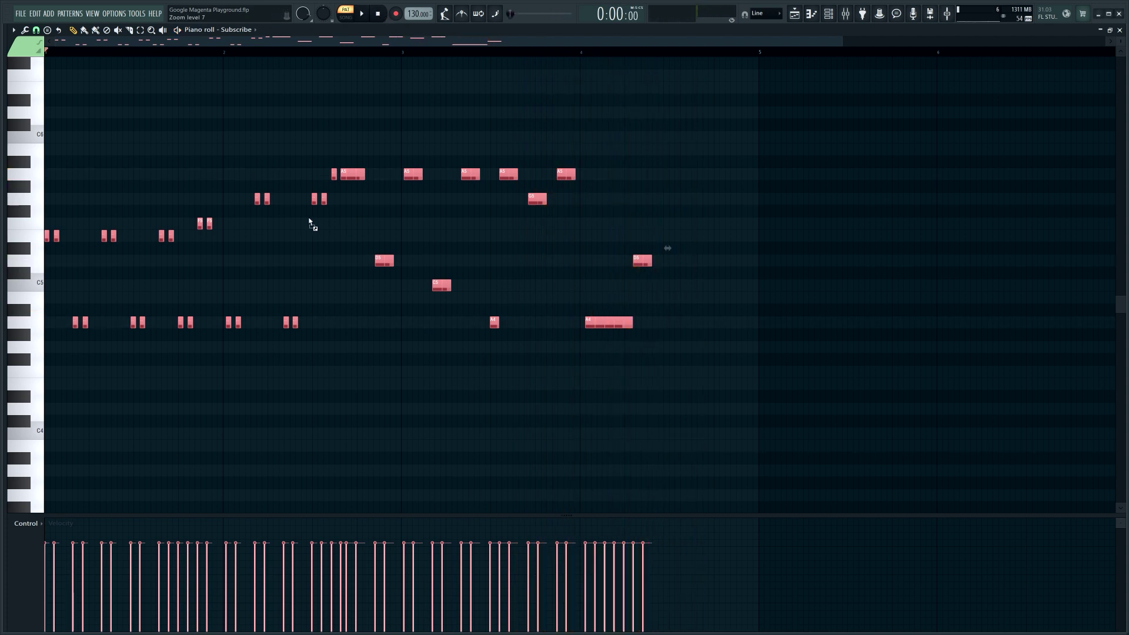
{"action": "left_click", "coordinate": [364, 15]}
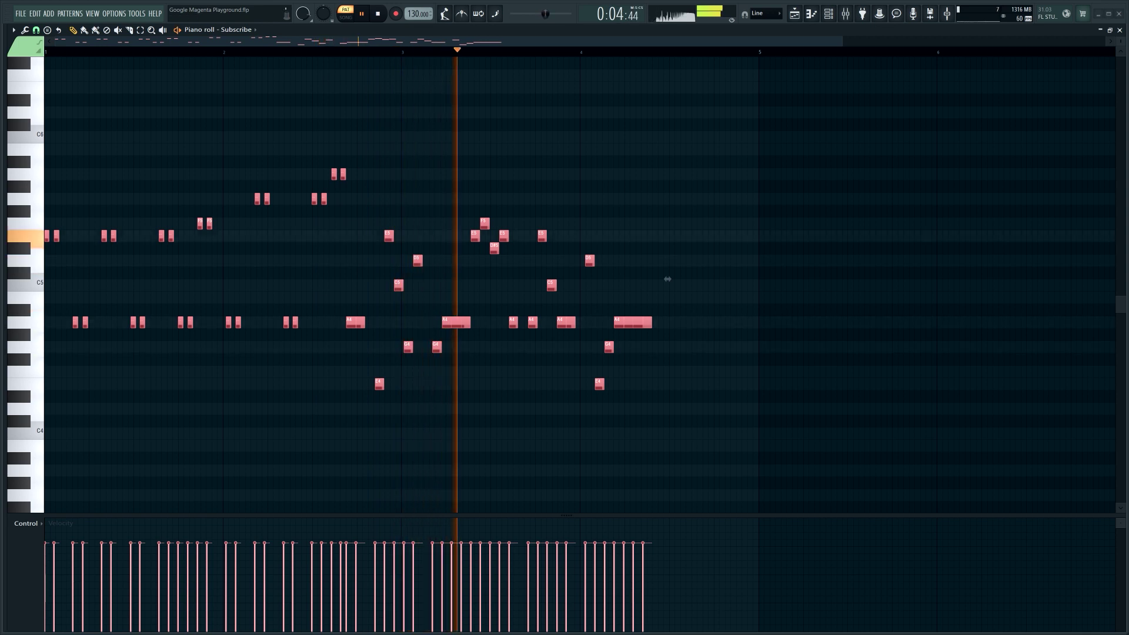
{"action": "left_click", "coordinate": [362, 15]}
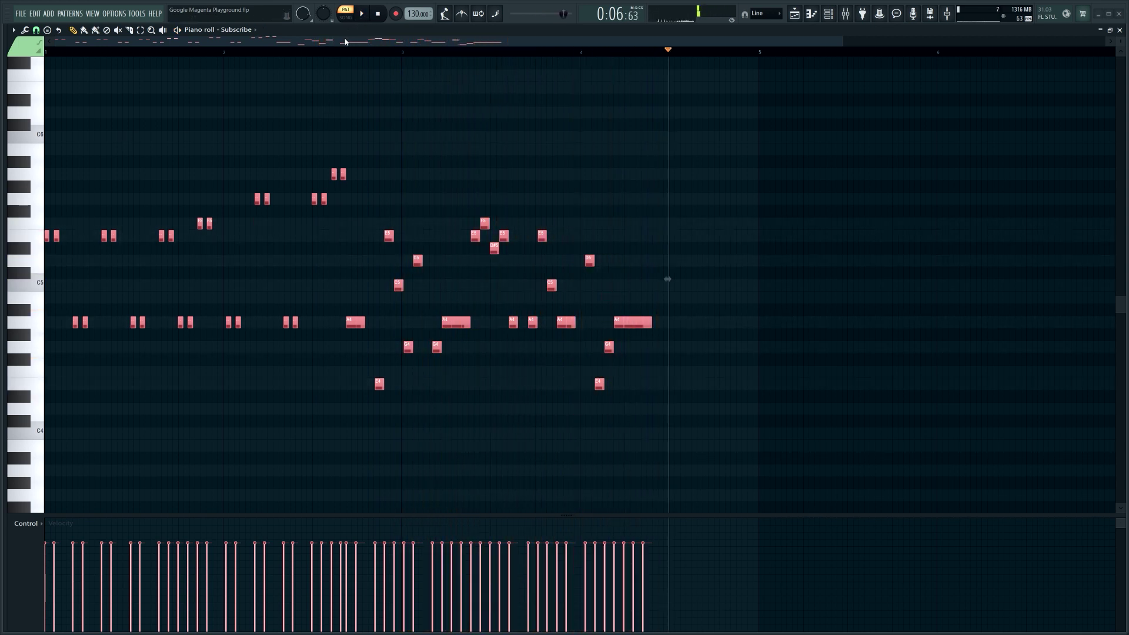
- Return to the Playlist and open the Probierklavier pattern in the piano roll
{"action": "left_click", "coordinate": [1120, 30]}
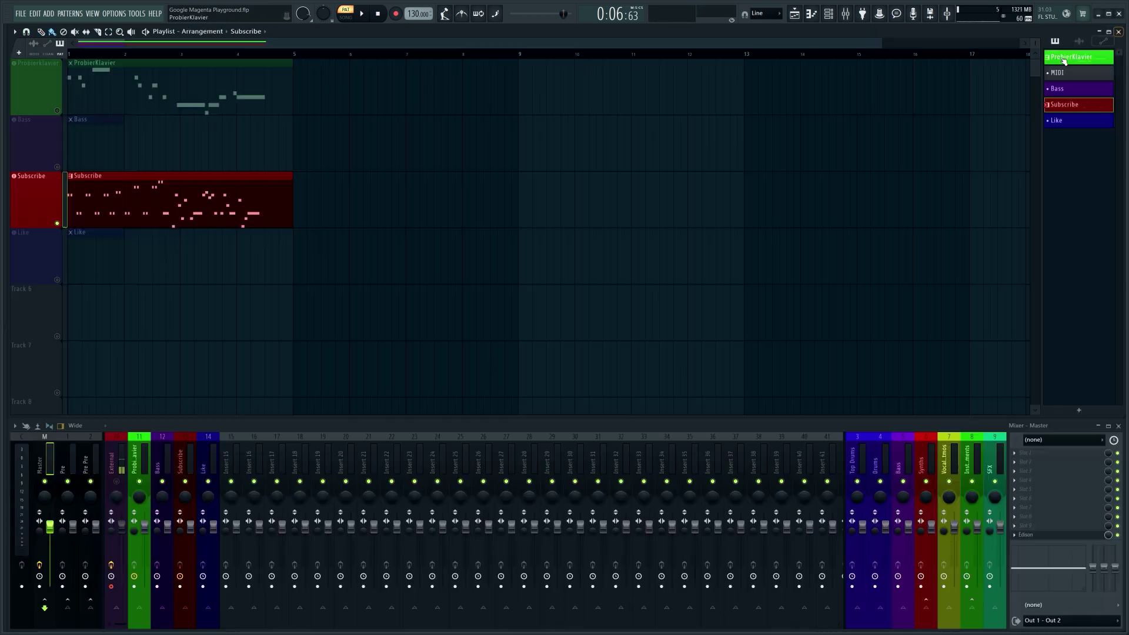
{"action": "scroll", "coordinate": [419, 180], "scroll_direction": "up", "scroll_amount": 1}
{"action": "left_click", "coordinate": [118, 141]}
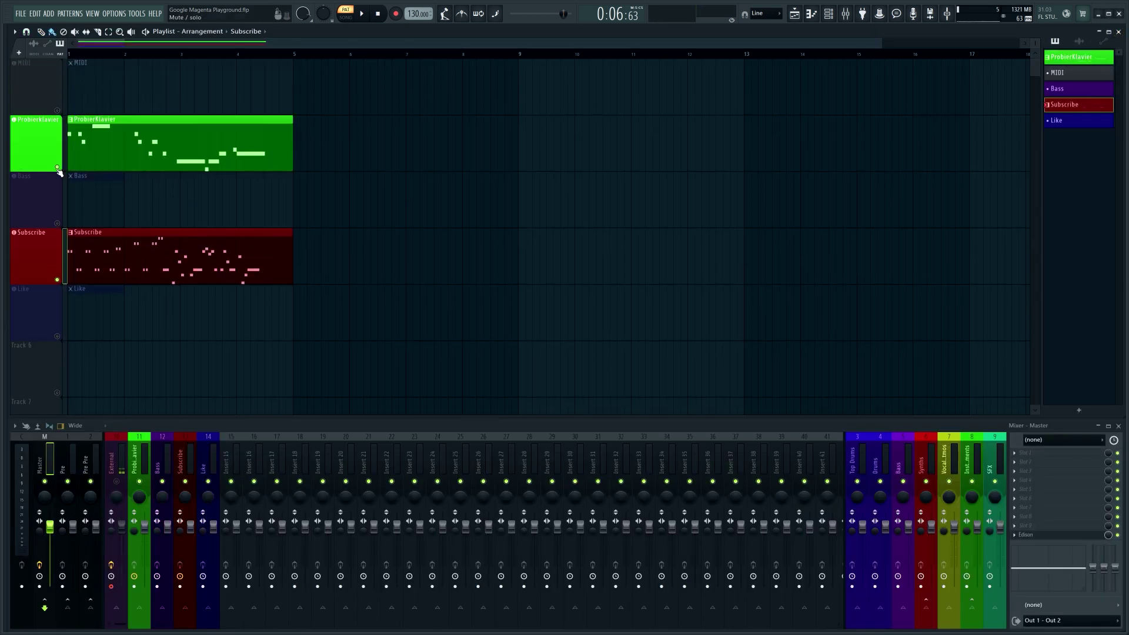
{"action": "double_click", "coordinate": [117, 141]}
- Zoom the piano roll and play the green Probierklavier melody, then pause
{"action": "scroll", "coordinate": [466, 214], "scroll_direction": "up", "scroll_amount": 5}
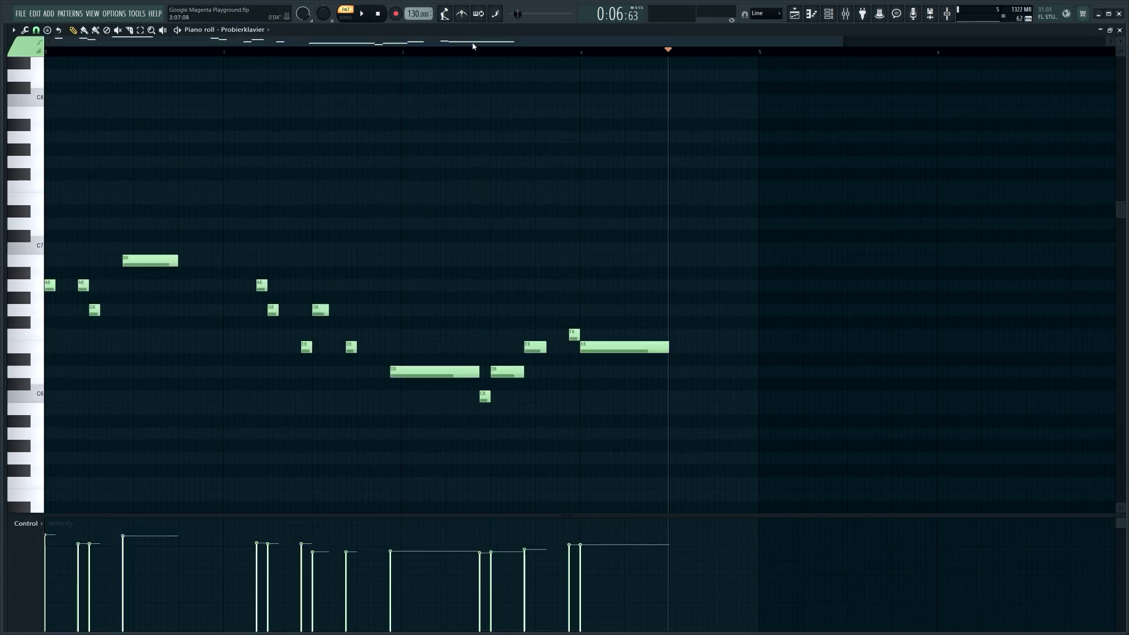
{"action": "scroll", "coordinate": [552, 194], "scroll_direction": "down", "scroll_amount": 2, "text": "ctrl"}
{"action": "scroll", "coordinate": [552, 194], "scroll_direction": "down", "scroll_amount": 1, "text": "ctrl"}
{"action": "left_click", "coordinate": [361, 13]}
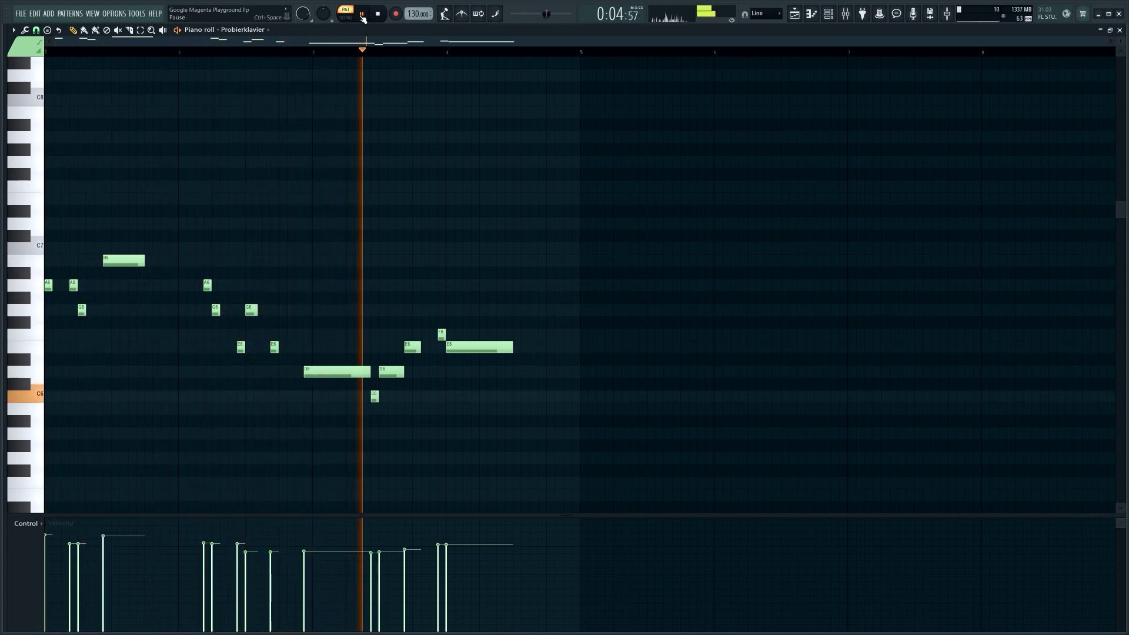
{"action": "left_click", "coordinate": [362, 14]}
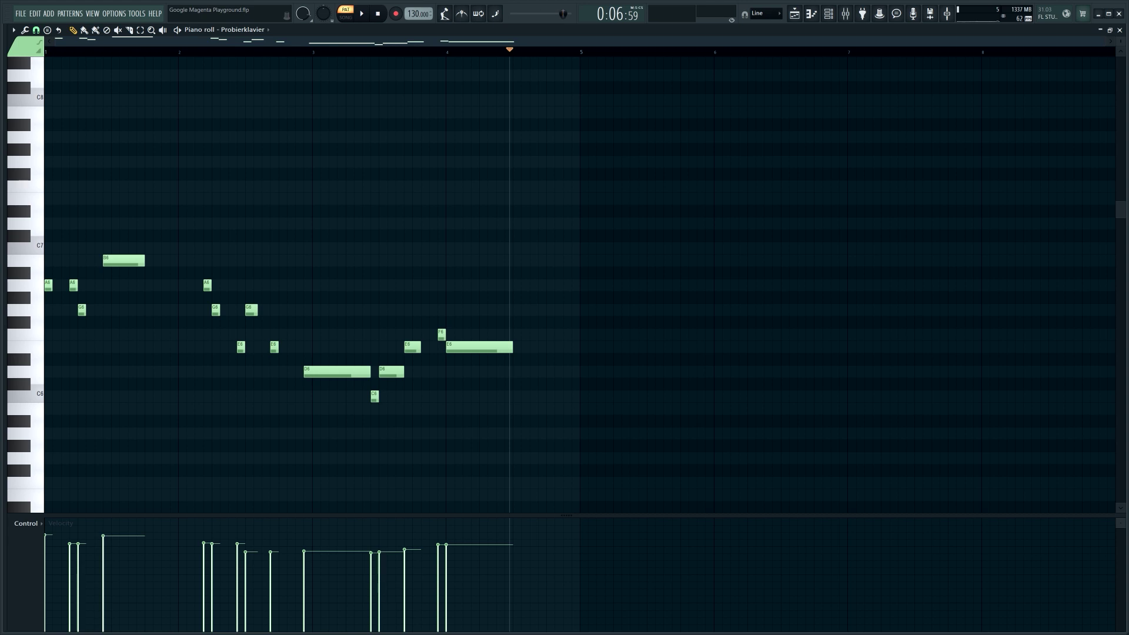
- Feed the piano melody's MIDI into Continue, generate, and play the pink continuation from bar 1
{"action": "left_click_drag", "start_coordinate": [150, 215], "coordinate": [542, 259]}
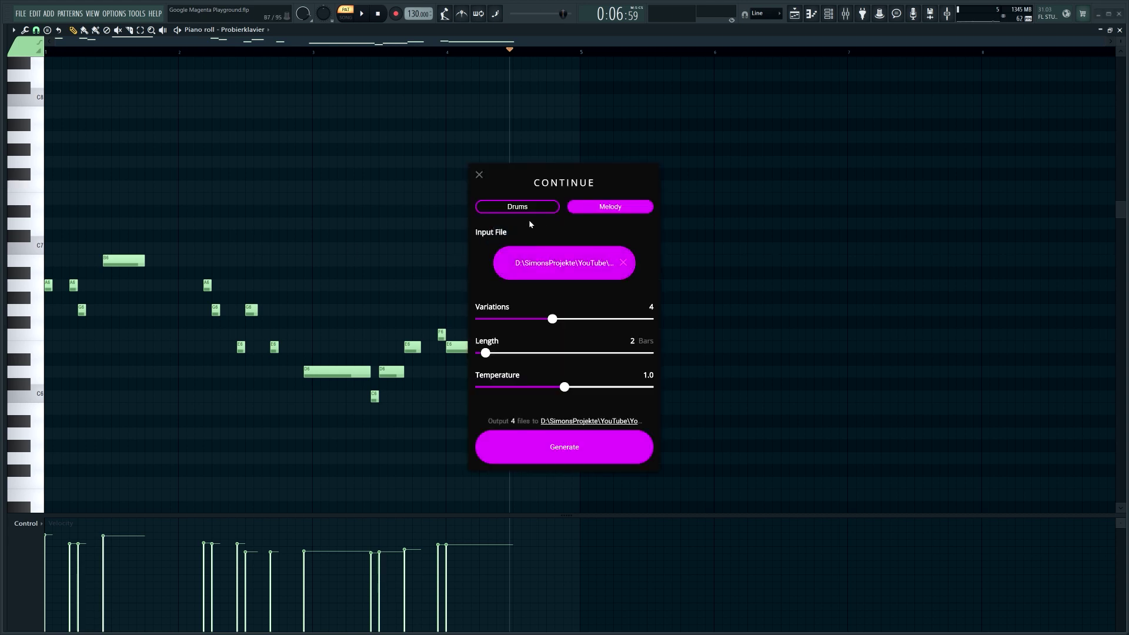
{"action": "left_click", "coordinate": [571, 438]}
{"action": "key", "text": "space"}
{"action": "scroll", "coordinate": [397, 180], "scroll_direction": "down", "scroll_amount": 2}
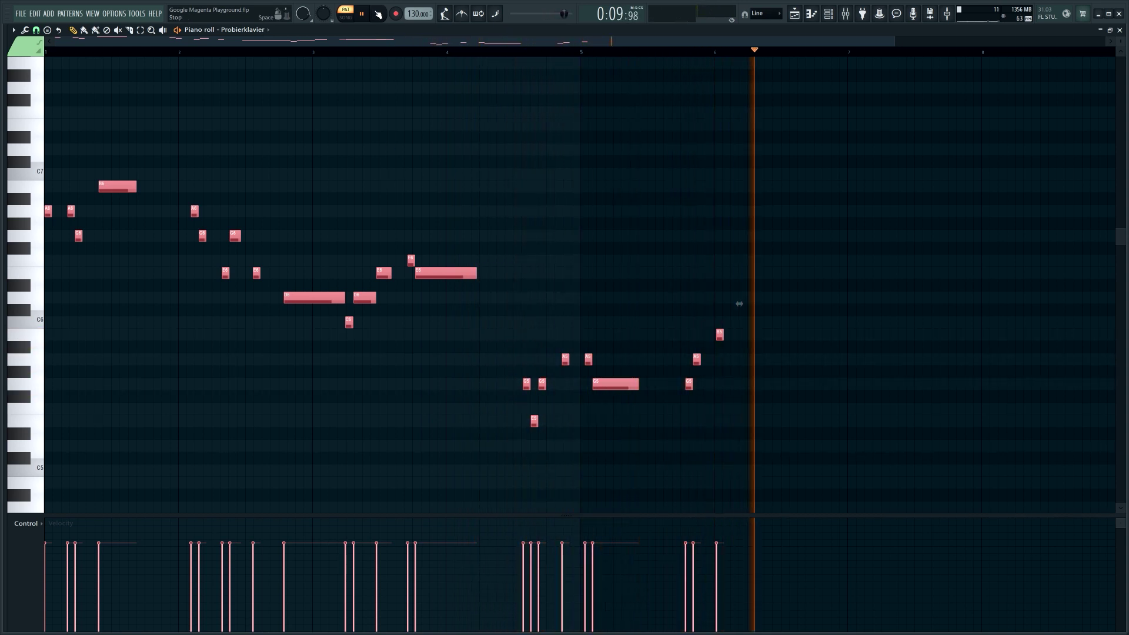
- Stop playback, undo the old continuation, and play the trimmed Probierklavier melody
{"action": "left_click", "coordinate": [378, 13]}
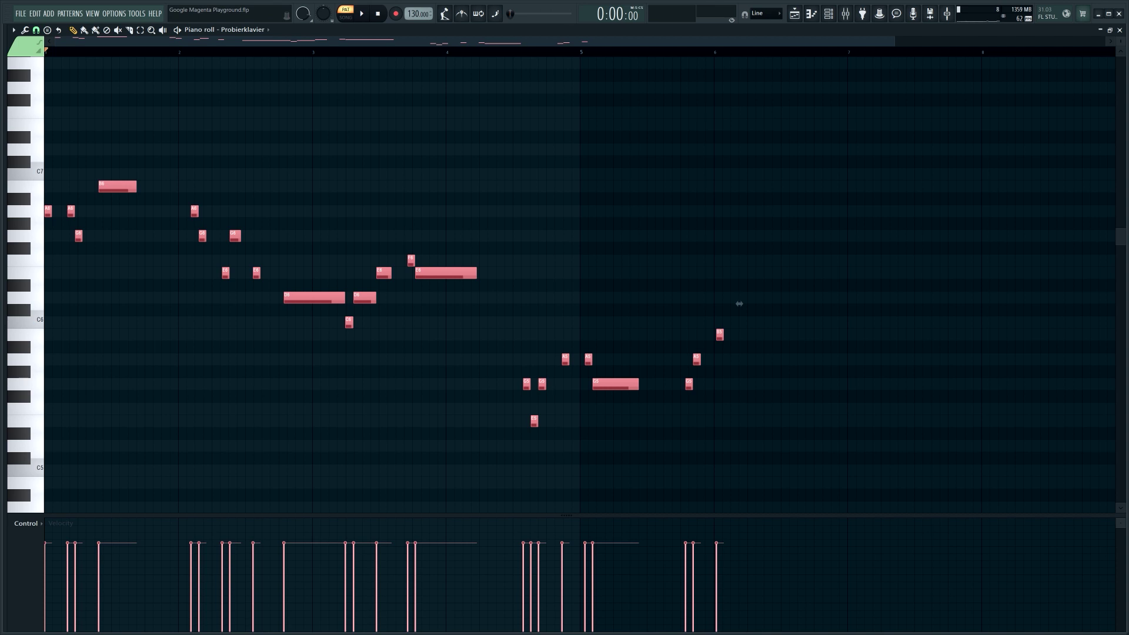
{"action": "key", "text": "ctrl+z"}
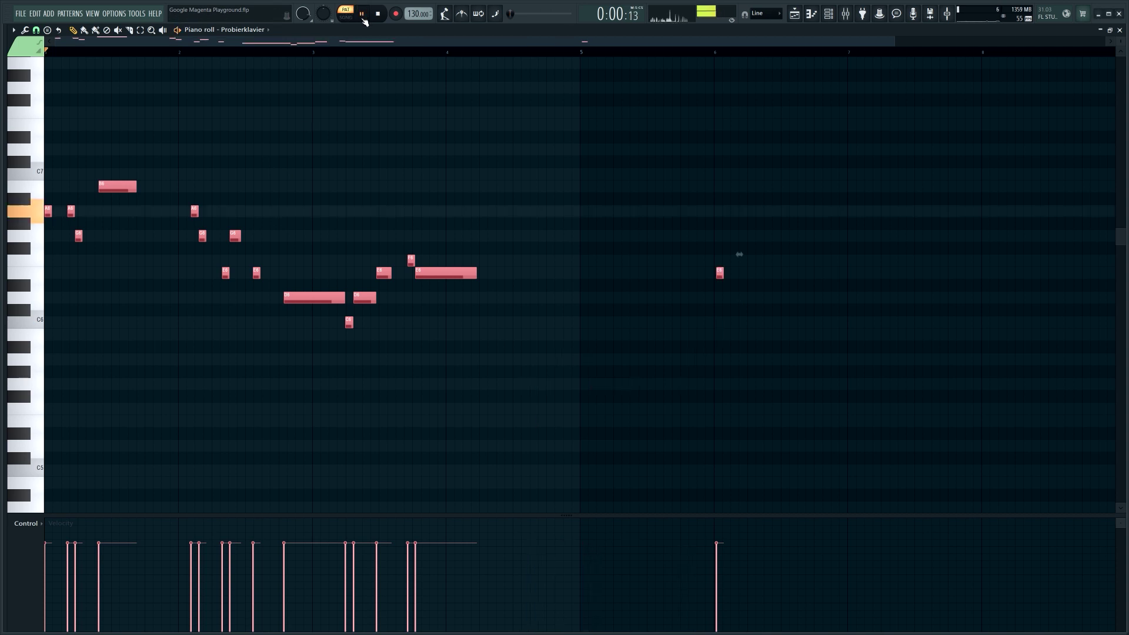
{"action": "key", "text": "space"}
{"action": "scroll", "coordinate": [409, 196], "scroll_direction": "down", "scroll_amount": 4}
{"action": "scroll", "coordinate": [412, 197], "scroll_direction": "up", "scroll_amount": 3}
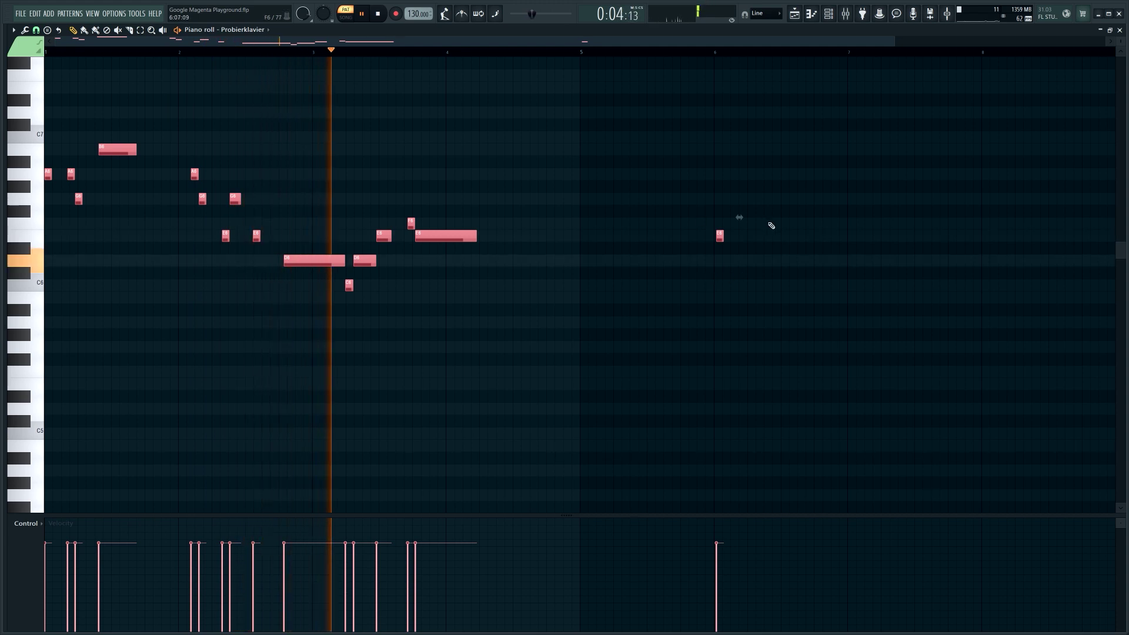
- Add a different continuation after bar 4, play and pause it, then close the note editor
{"action": "left_click", "coordinate": [359, 15]}
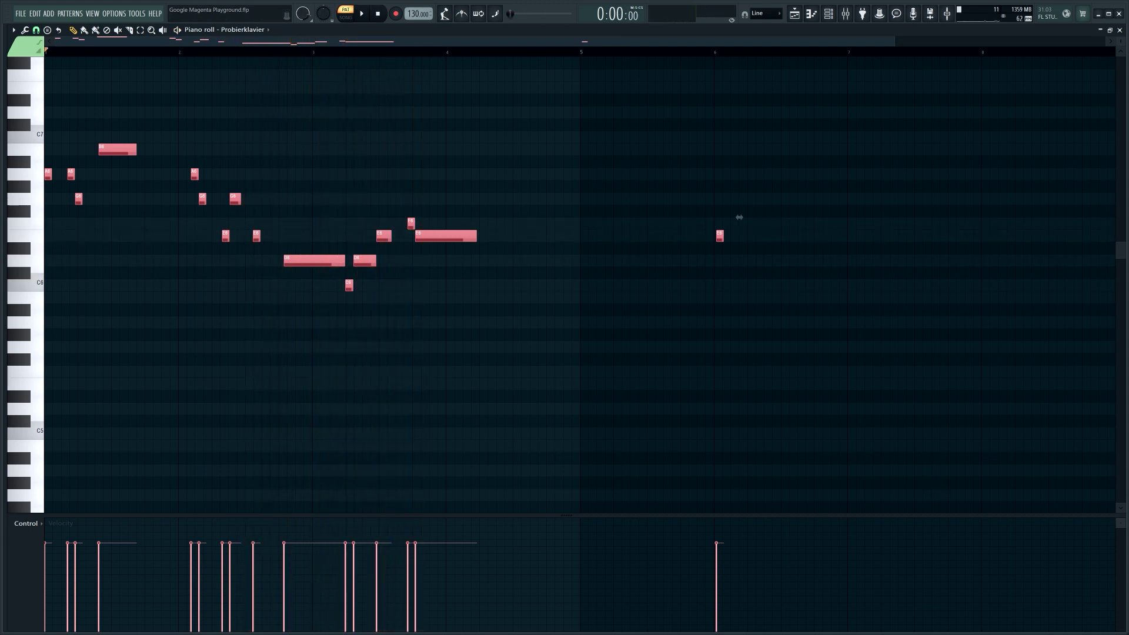
{"action": "key", "text": "space"}
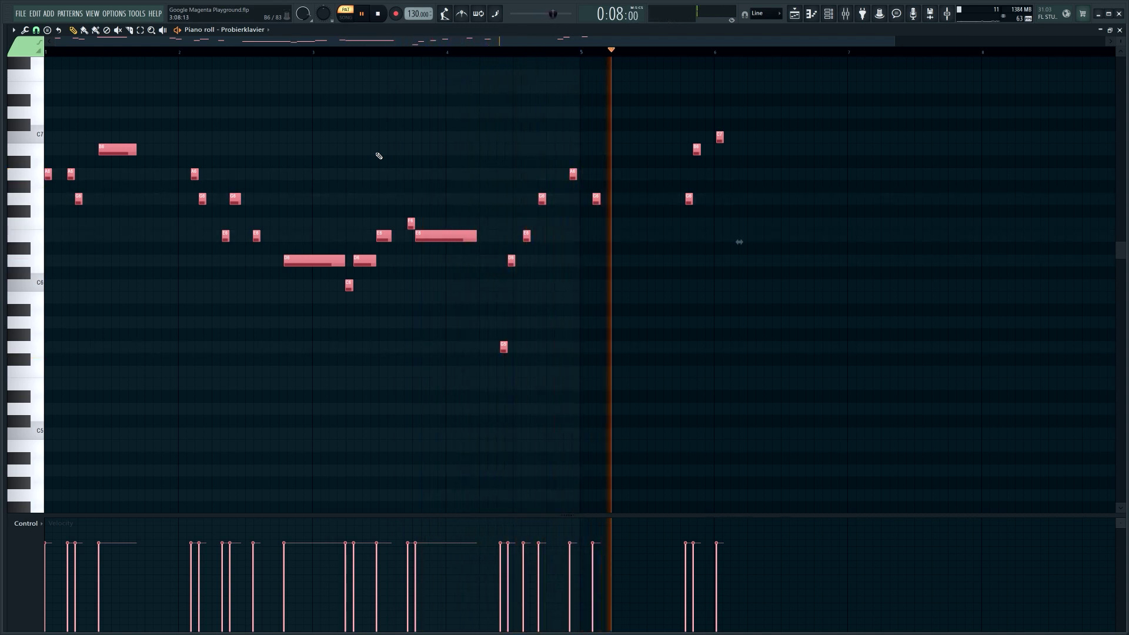
{"action": "left_click", "coordinate": [365, 15]}
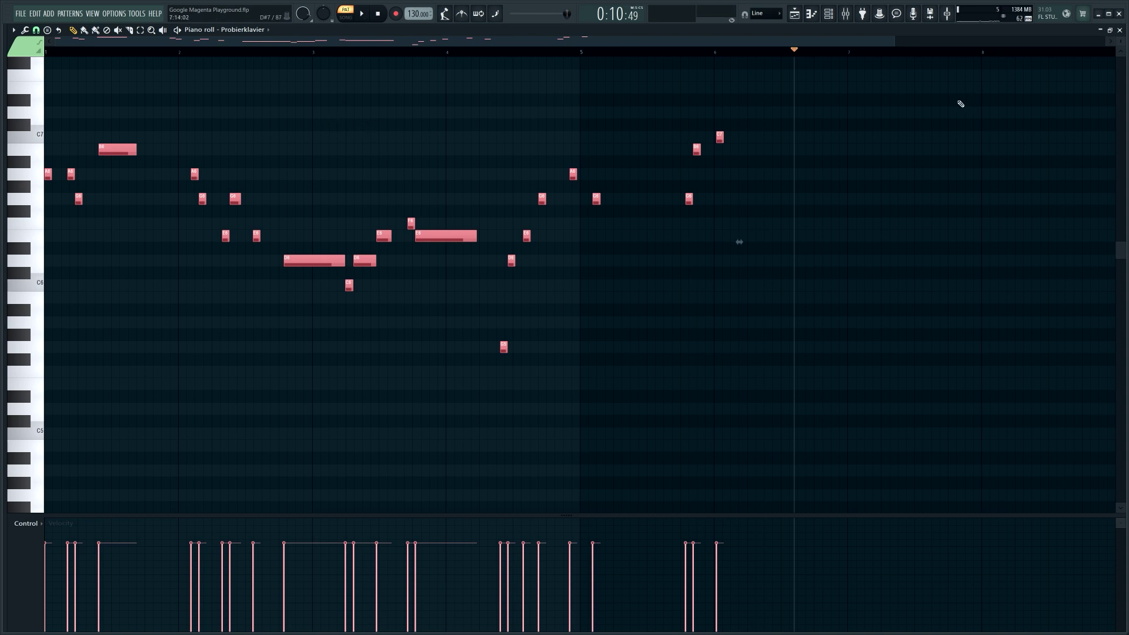
{"action": "left_click", "coordinate": [1121, 31]}
- Open the empty Like pattern, generate Drums-mode continuations from the drum MIDI file, and play them
{"action": "scroll", "coordinate": [216, 227], "scroll_direction": "down", "scroll_amount": 2}
{"action": "key", "text": "F7"}
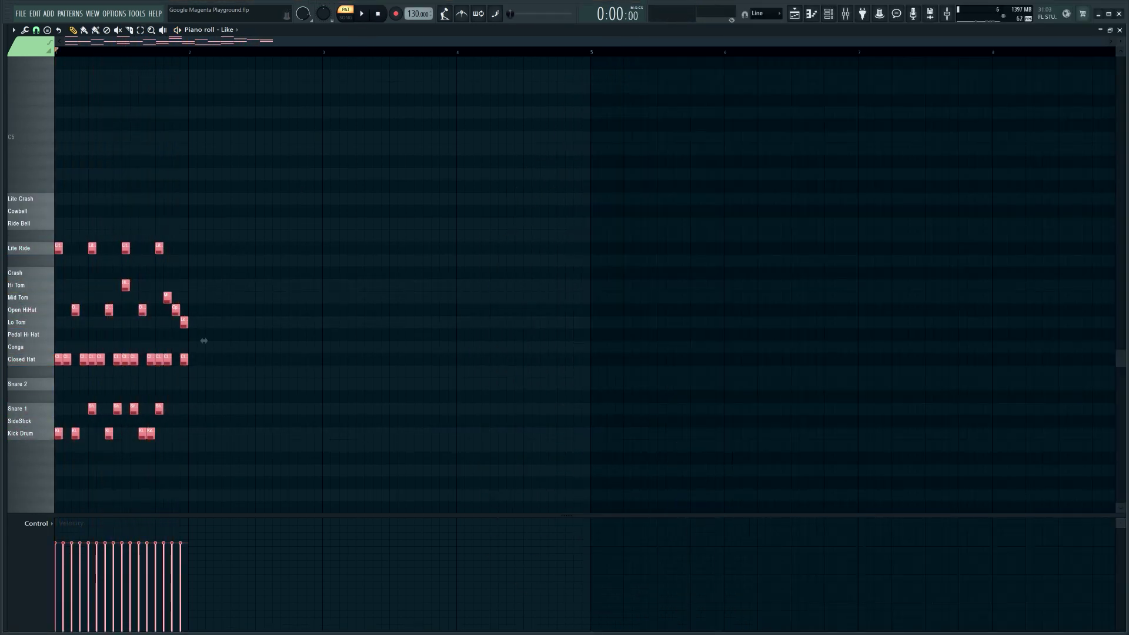
{"action": "left_click", "coordinate": [624, 262]}
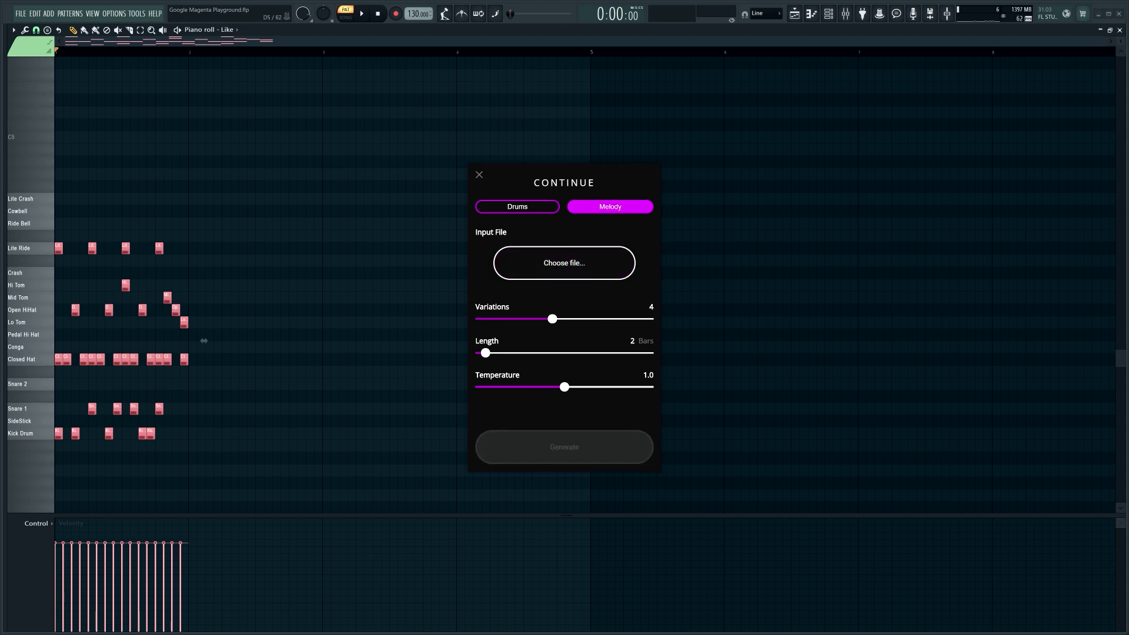
{"action": "left_click_drag", "start_coordinate": [507, 201], "coordinate": [566, 262]}
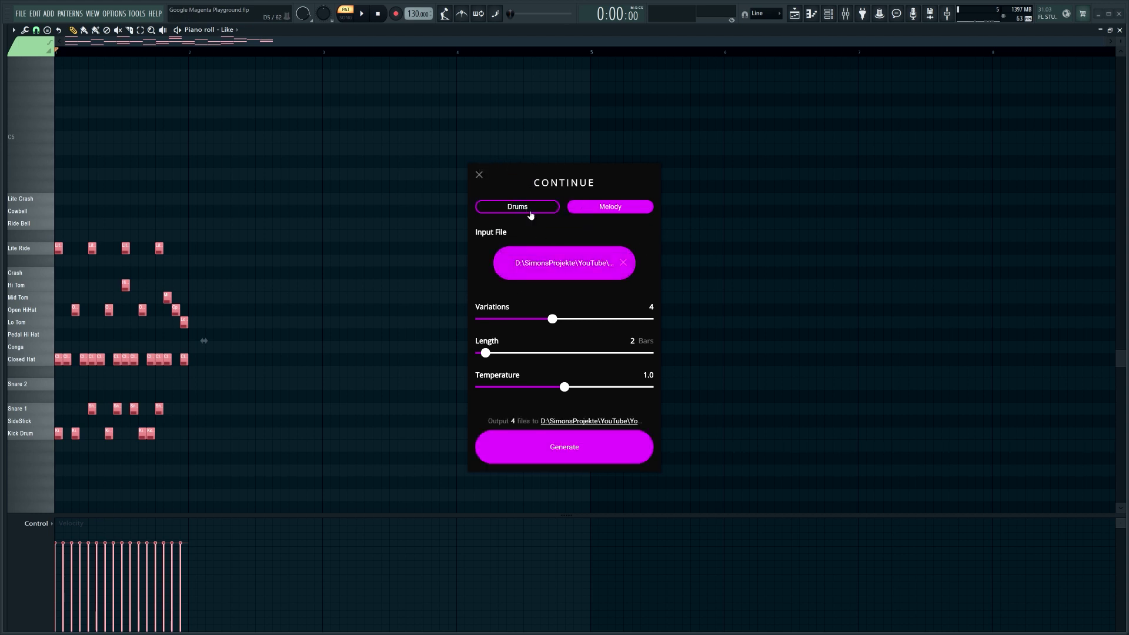
{"action": "left_click", "coordinate": [529, 211]}
{"action": "left_click", "coordinate": [550, 445]}
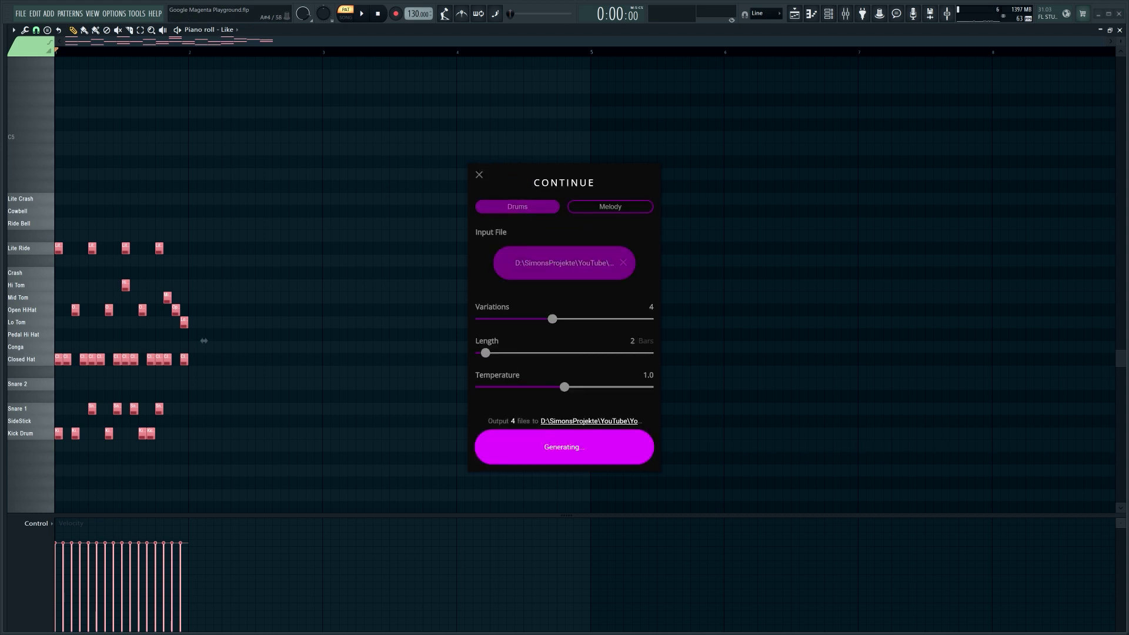
{"action": "key", "text": "space"}
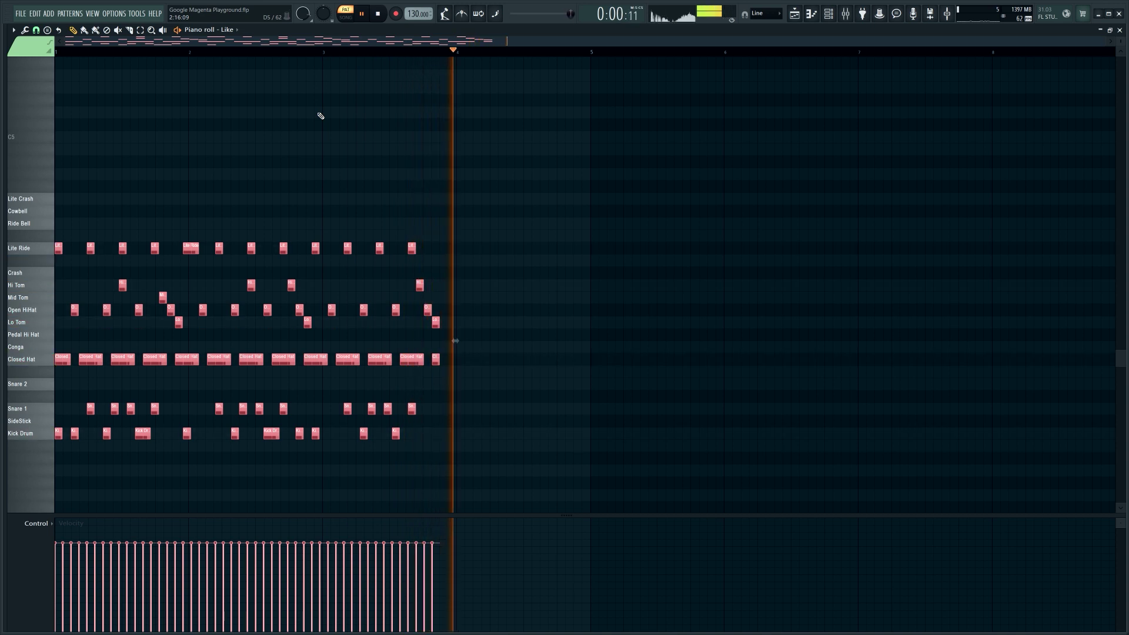
- Pause, resume and stop playback of the extended Like drum pattern
{"action": "left_click", "coordinate": [363, 14]}
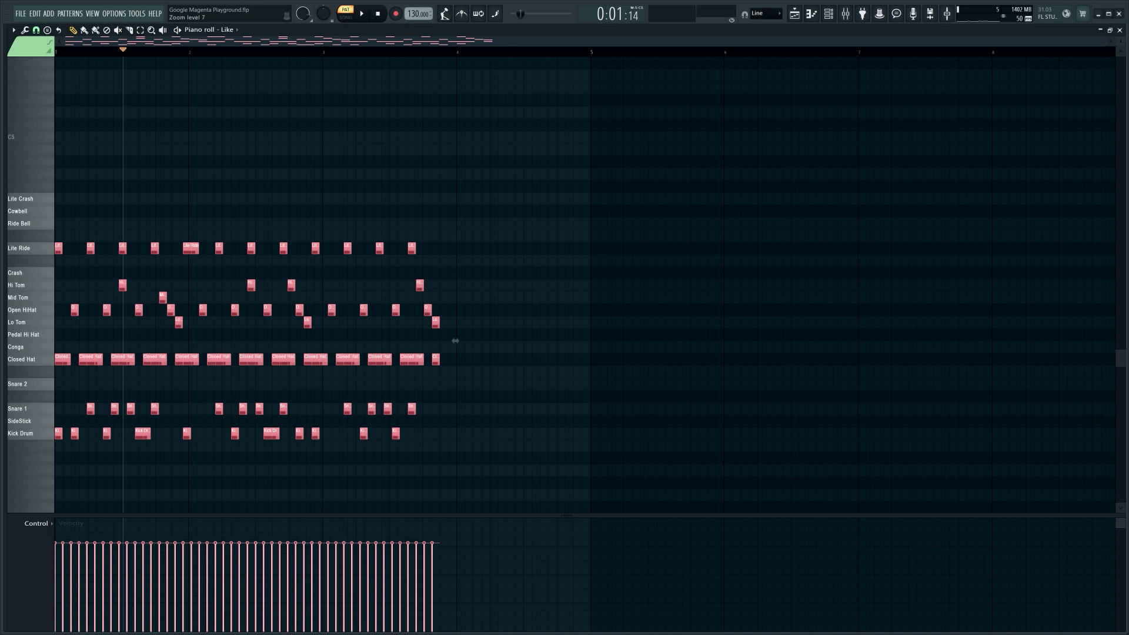
{"action": "left_click", "coordinate": [364, 20]}
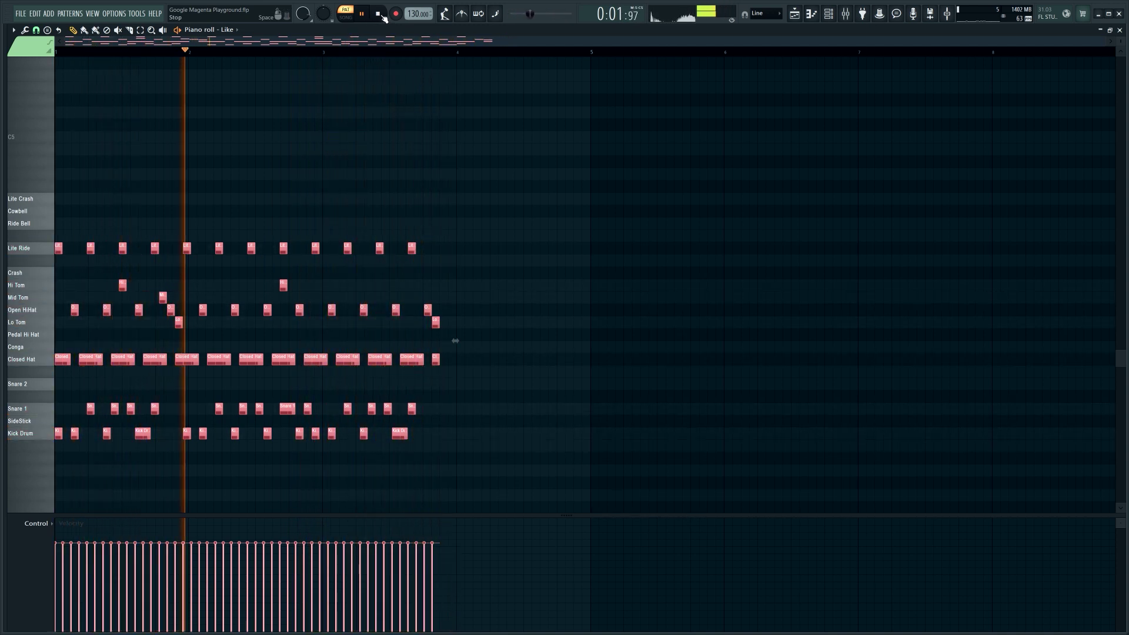
{"action": "left_click", "coordinate": [381, 15]}
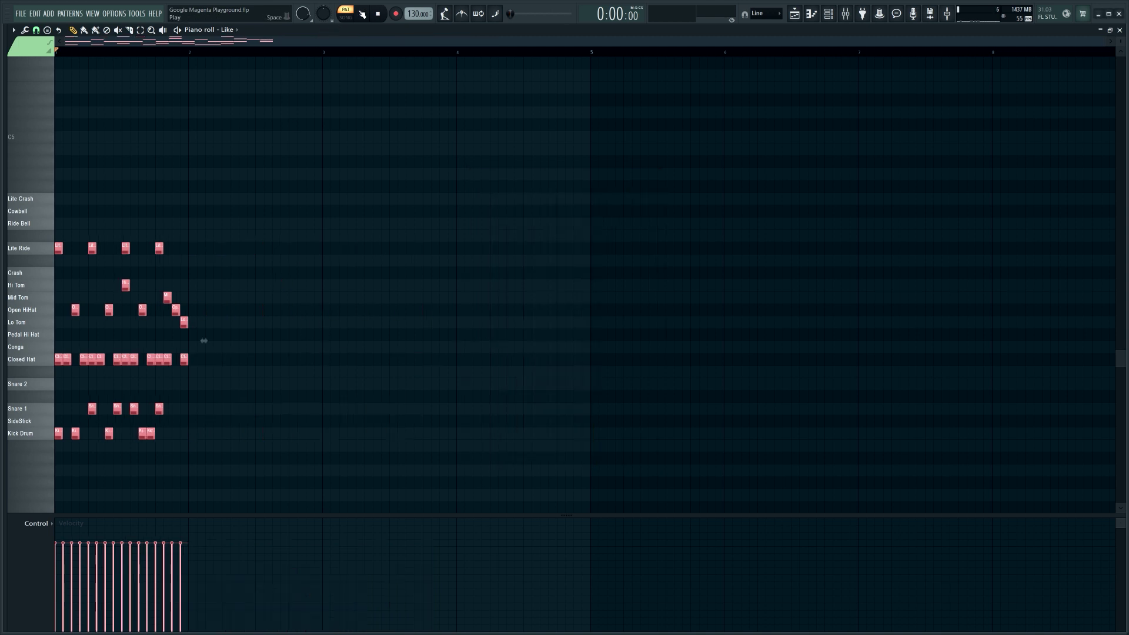
- Preview the drum pattern, interpolate between two drum files, and play one result in the Like piano roll
{"action": "key", "text": "space"}
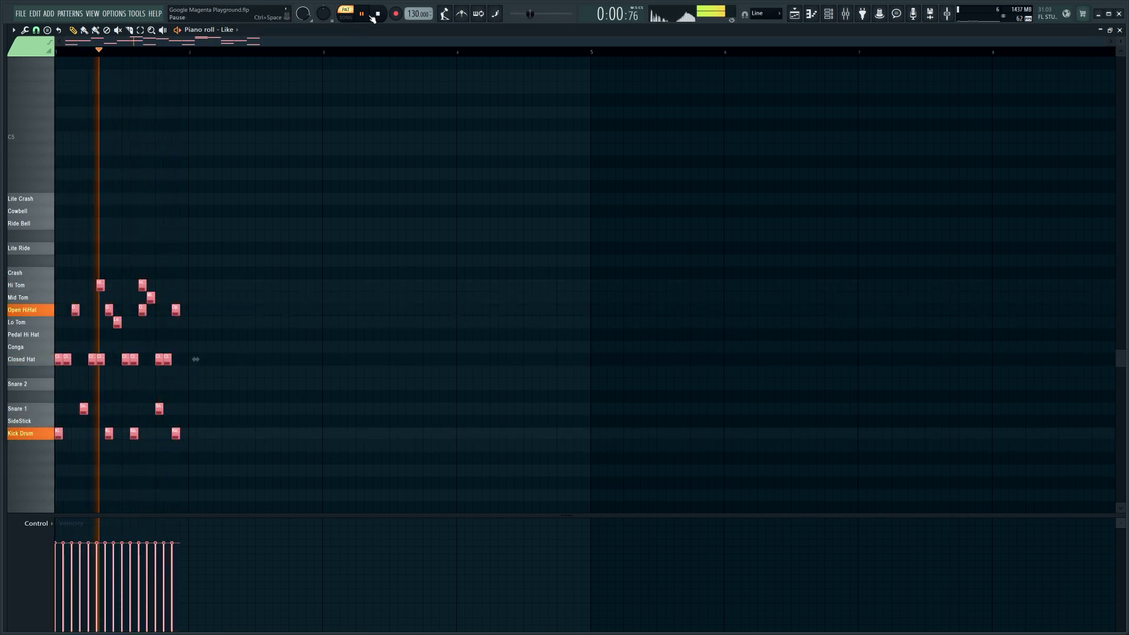
{"action": "key", "text": "space"}
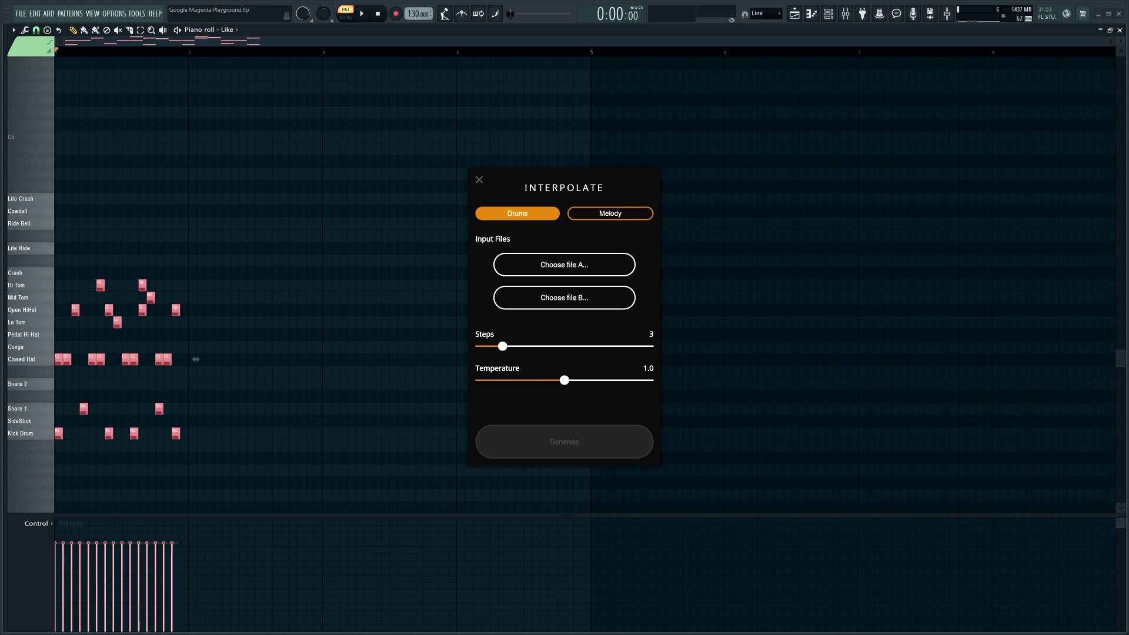
{"action": "left_click_drag", "start_coordinate": [241, 258], "coordinate": [518, 265]}
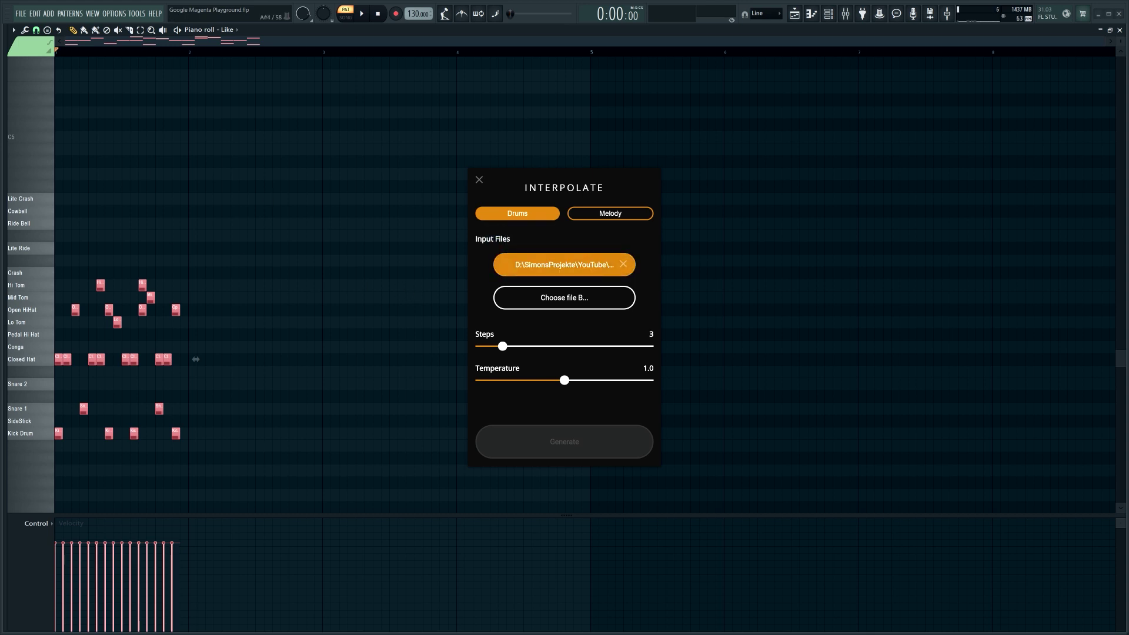
{"action": "left_click_drag", "start_coordinate": [471, 325], "coordinate": [542, 299]}
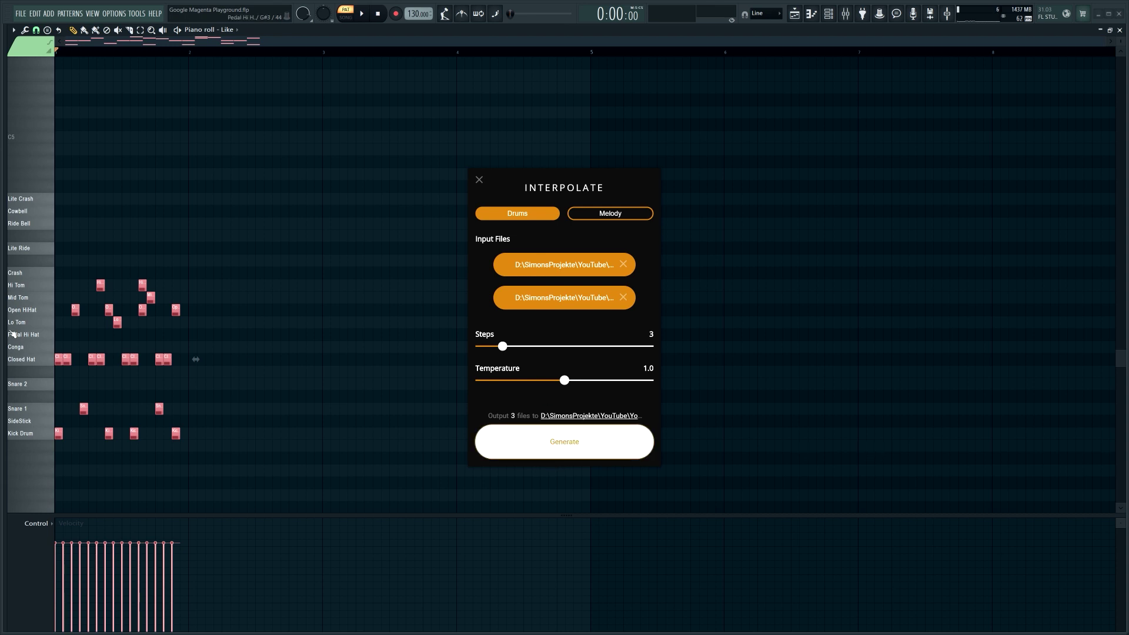
{"action": "left_click_drag", "start_coordinate": [77, 327], "coordinate": [161, 291]}
{"action": "left_click", "coordinate": [360, 14]}
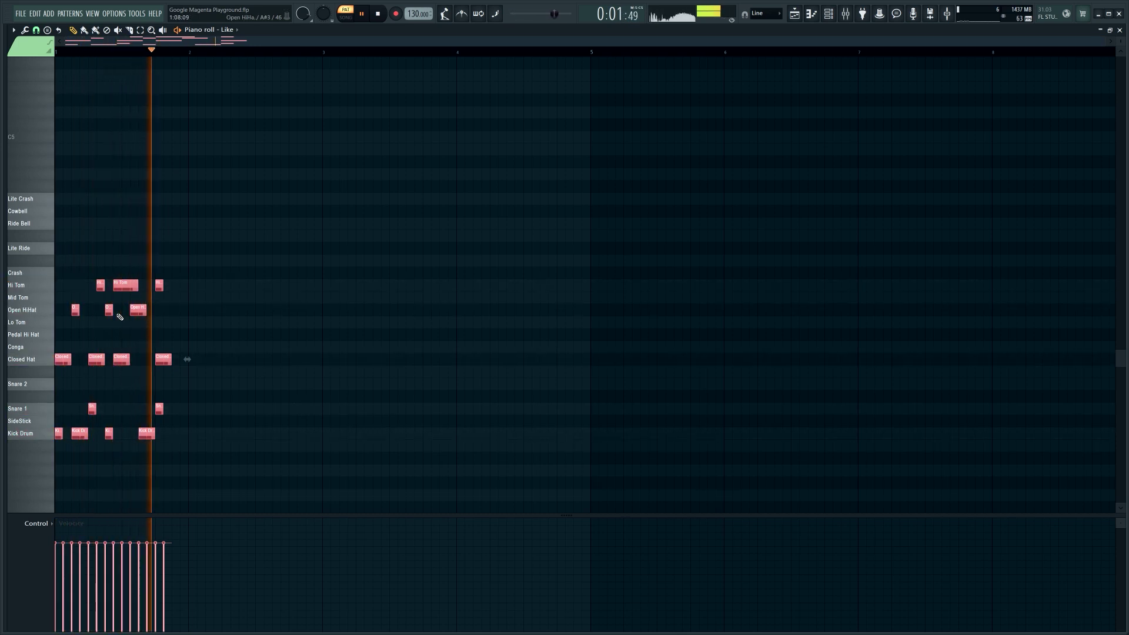
- Listen to the interpolated drum groove in the Like piano roll, then stop playback
{"action": "scroll", "coordinate": [135, 320], "scroll_direction": "down", "scroll_amount": 1}
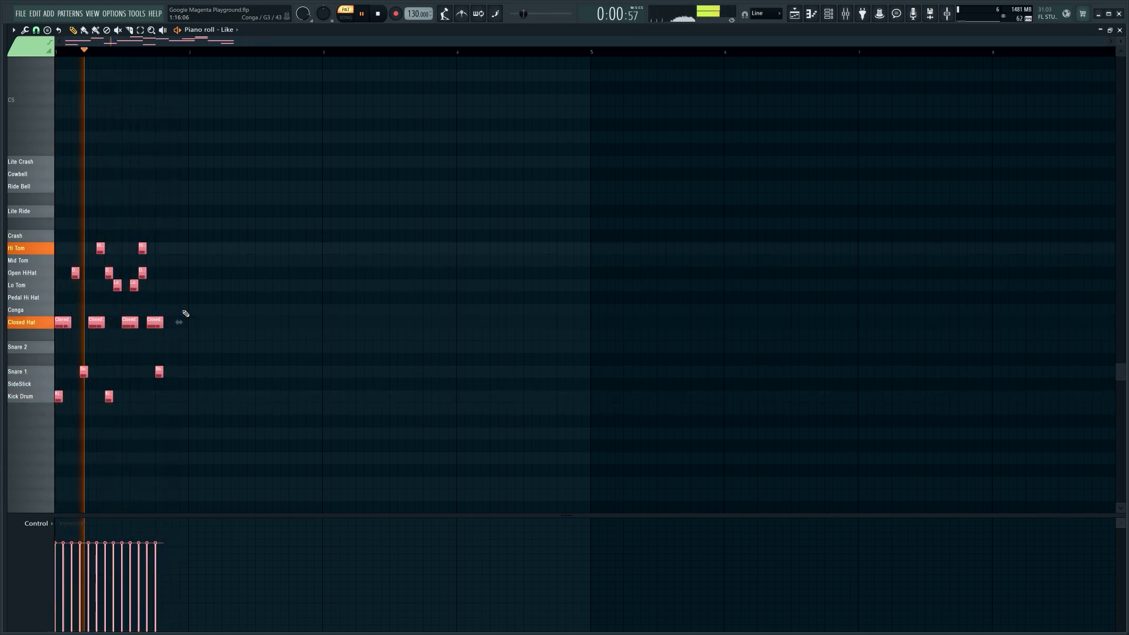
{"action": "key", "text": "space"}
- Open the Subscribe piano roll and play its melody, pausing partway through
{"action": "left_click", "coordinate": [1120, 30]}
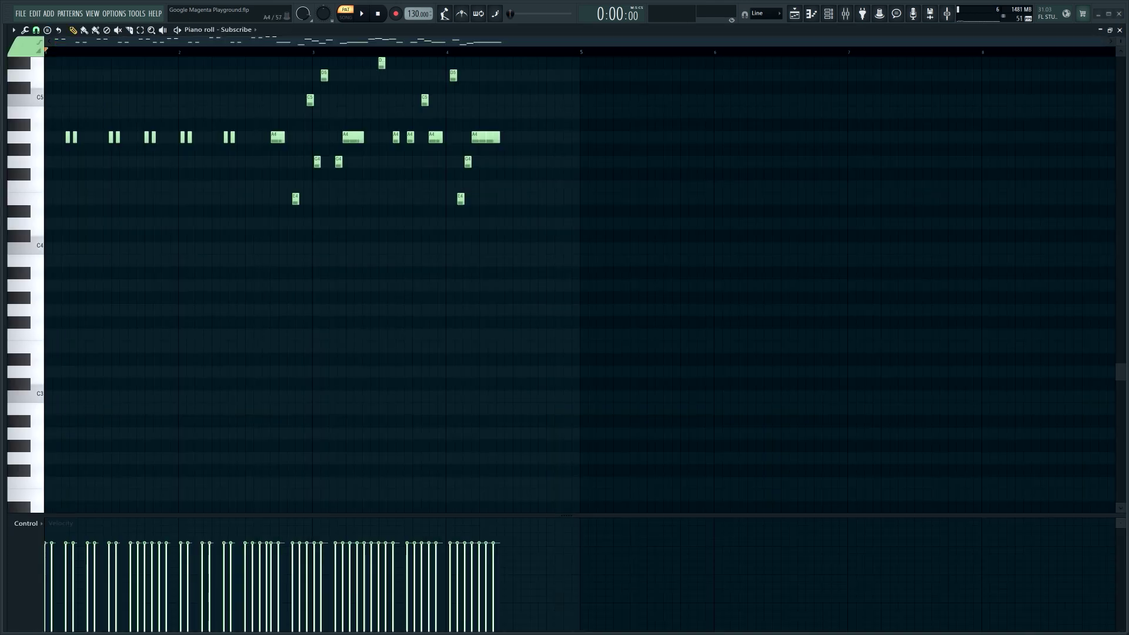
{"action": "left_click", "coordinate": [362, 18]}
{"action": "scroll", "coordinate": [320, 274], "scroll_direction": "up", "scroll_amount": 3}
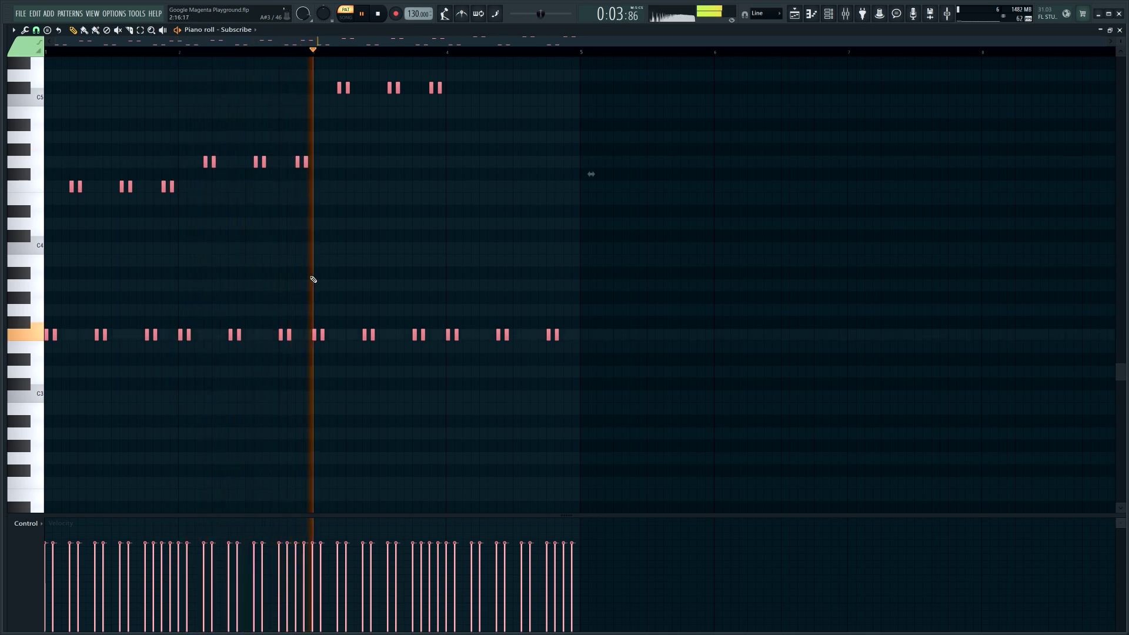
{"action": "scroll", "coordinate": [312, 278], "scroll_direction": "up", "scroll_amount": 1}
{"action": "scroll", "coordinate": [313, 278], "scroll_direction": "up", "scroll_amount": 2}
{"action": "scroll", "coordinate": [330, 212], "scroll_direction": "down", "scroll_amount": 1}
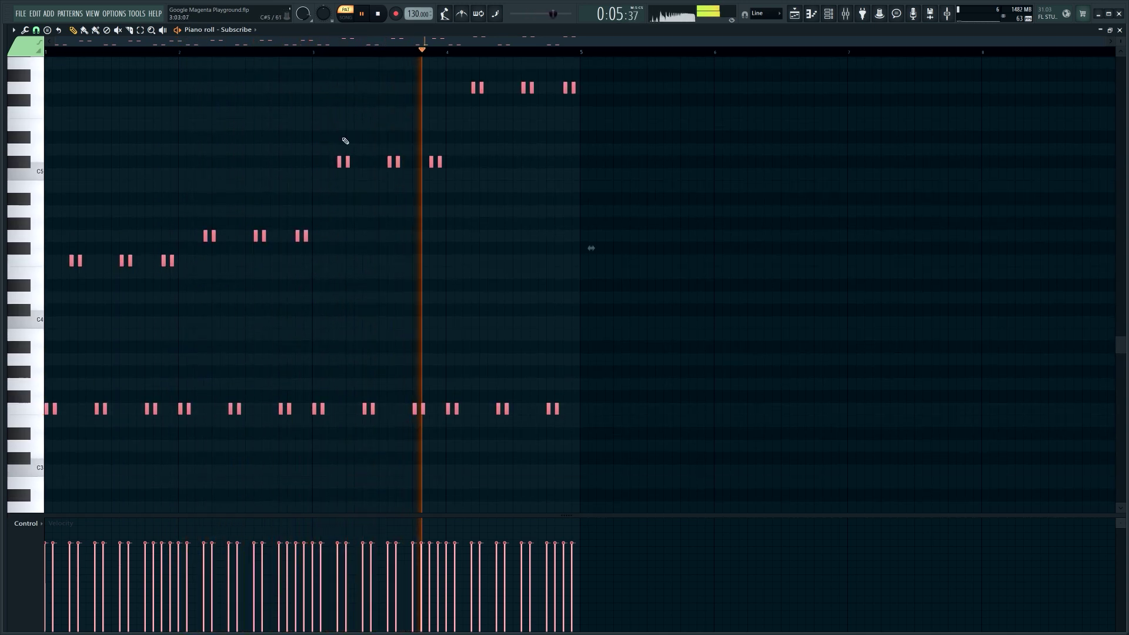
{"action": "left_click", "coordinate": [368, 16]}
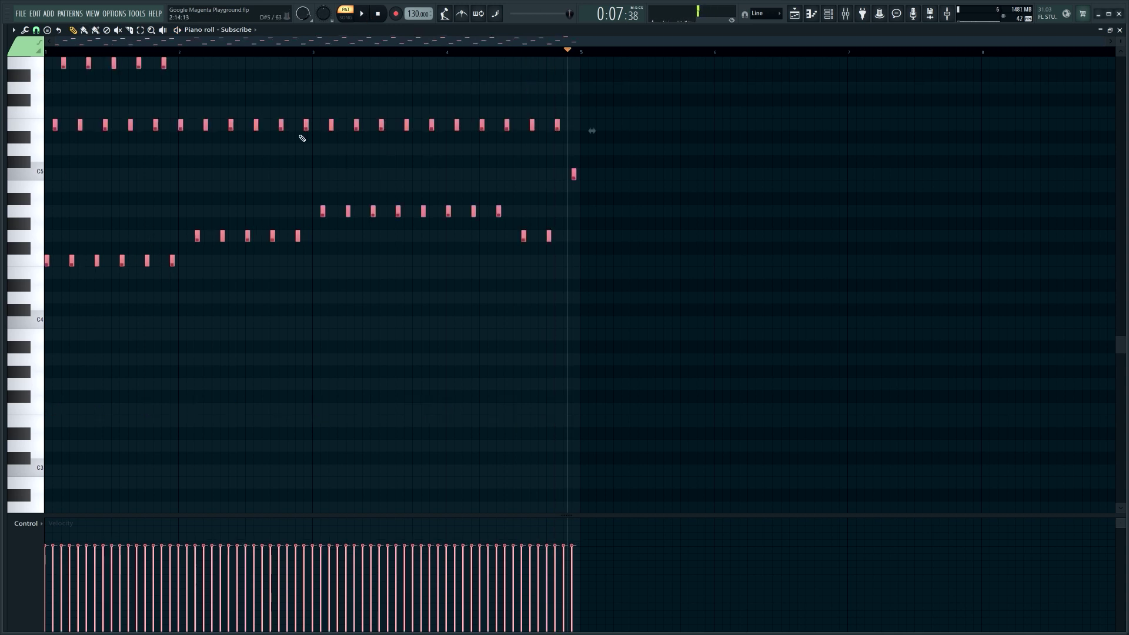
- Resume the Subscribe melody through to its final note, then pause
{"action": "left_click", "coordinate": [364, 17]}
{"action": "scroll", "coordinate": [341, 240], "scroll_direction": "up", "scroll_amount": 2}
{"action": "scroll", "coordinate": [341, 240], "scroll_direction": "up", "scroll_amount": 1}
{"action": "scroll", "coordinate": [341, 240], "scroll_direction": "up", "scroll_amount": 1}
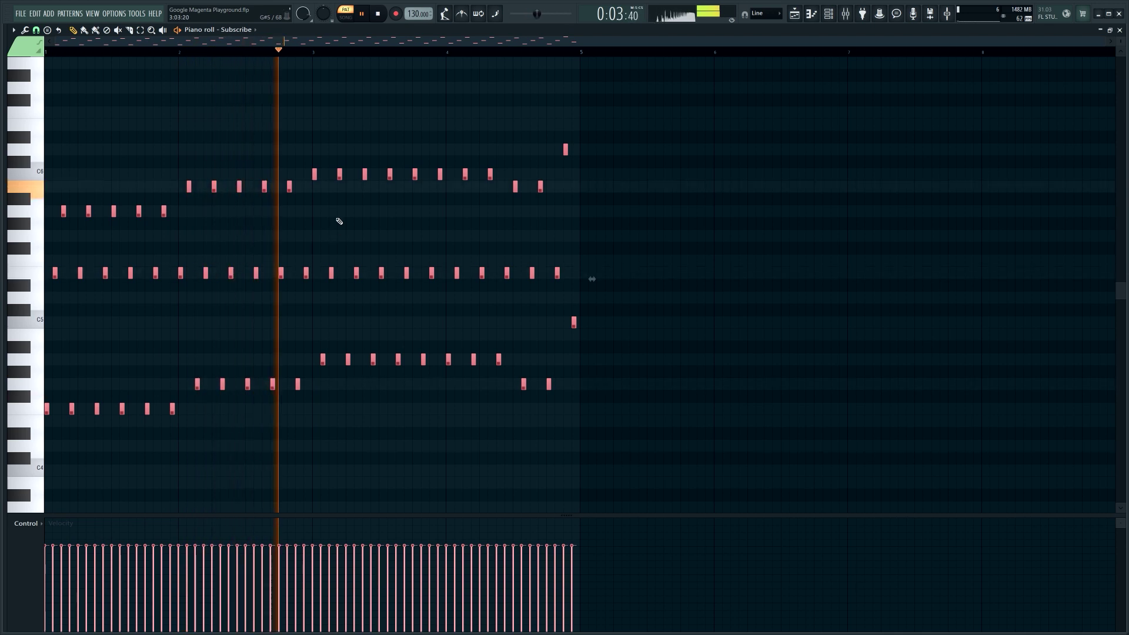
{"action": "left_click", "coordinate": [364, 16]}
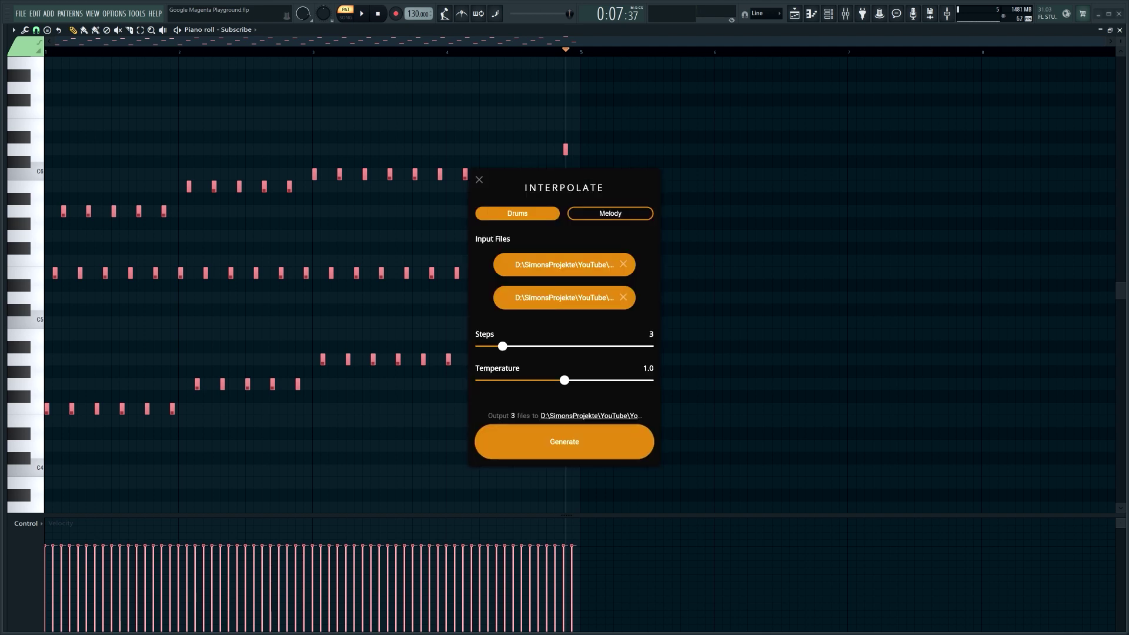
- Replace both Interpolate input files with new MIDI files and switch to Melody mode
{"action": "left_click", "coordinate": [623, 264]}
{"action": "left_click", "coordinate": [623, 297]}
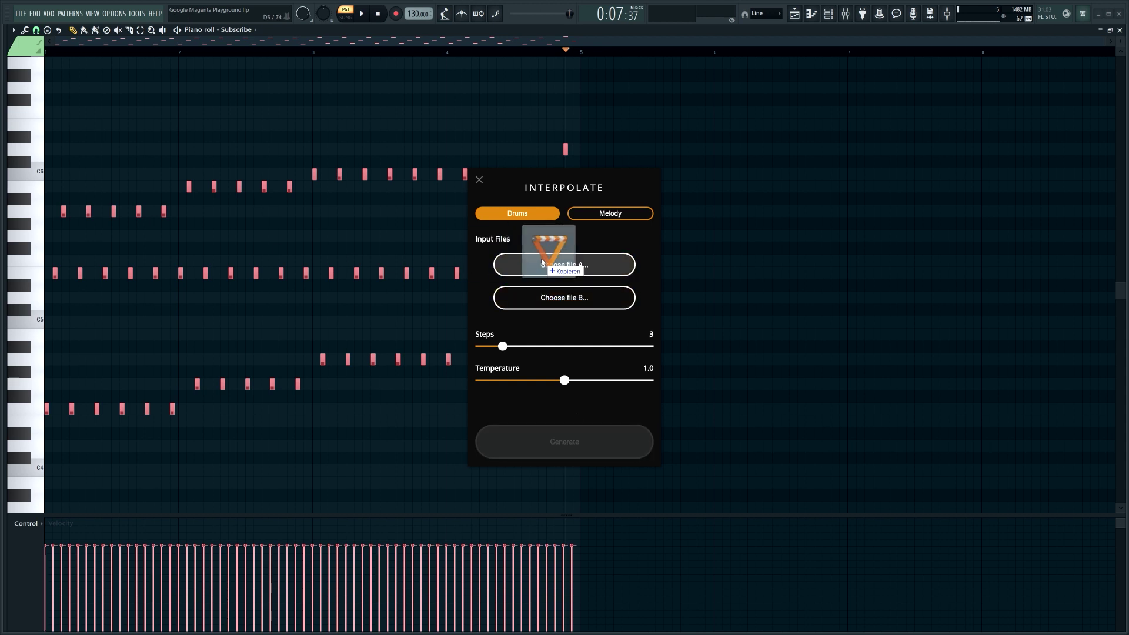
{"action": "left_click_drag", "start_coordinate": [435, 263], "coordinate": [564, 264]}
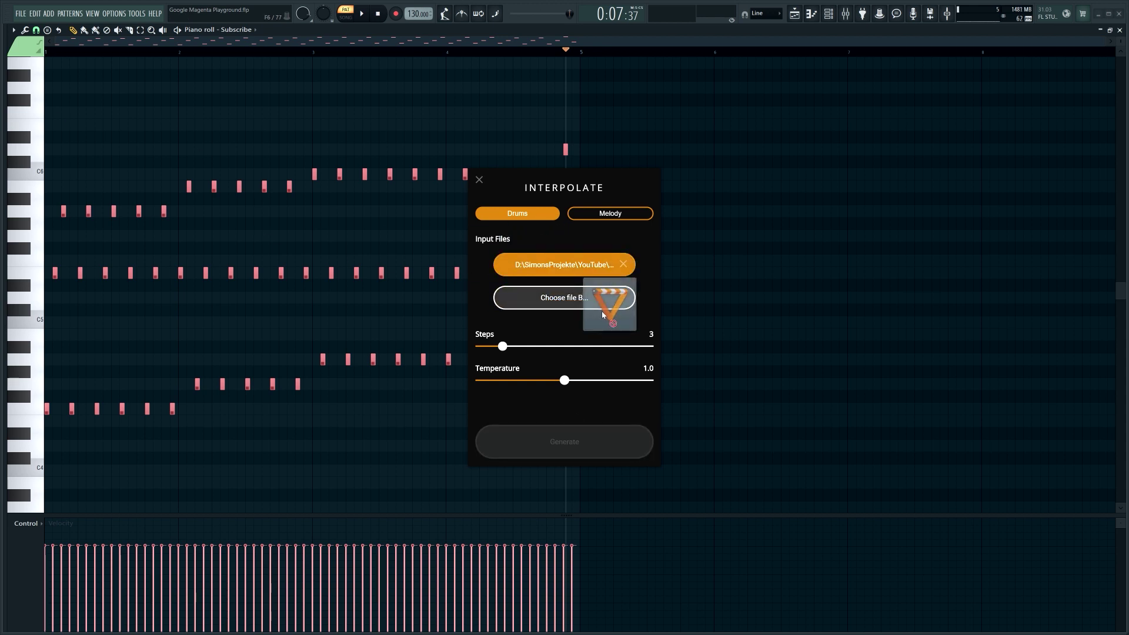
{"action": "left_click_drag", "start_coordinate": [5, 163], "coordinate": [564, 297]}
{"action": "left_click", "coordinate": [629, 219]}
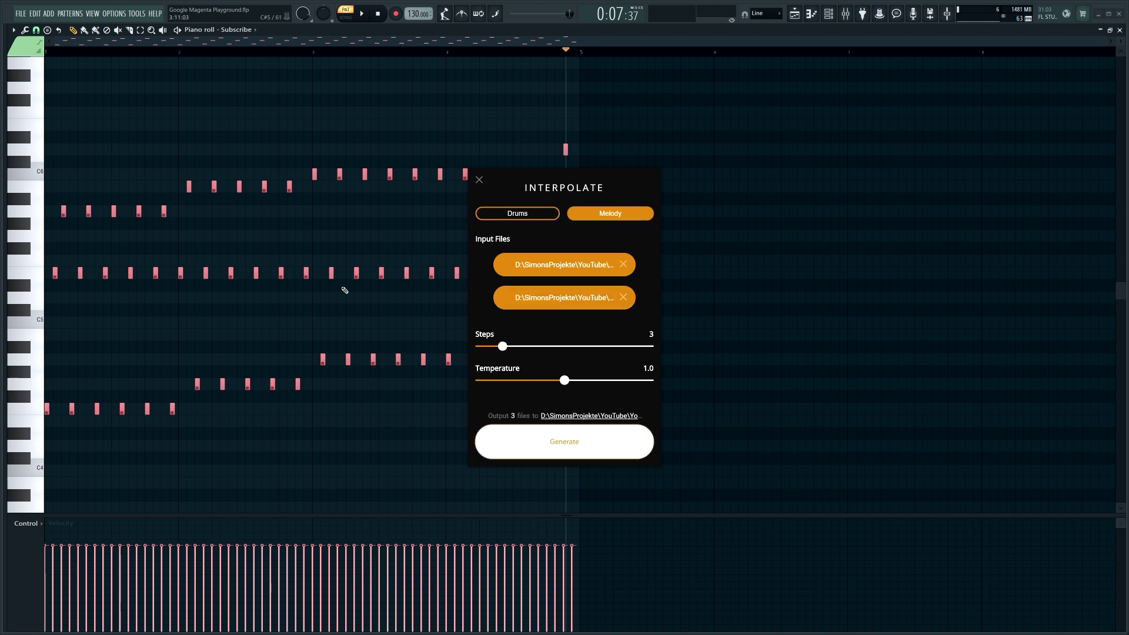
- Drop the generated melody interpolation into the Subscribe piano roll
{"action": "left_click_drag", "start_coordinate": [139, 300], "coordinate": [280, 226]}
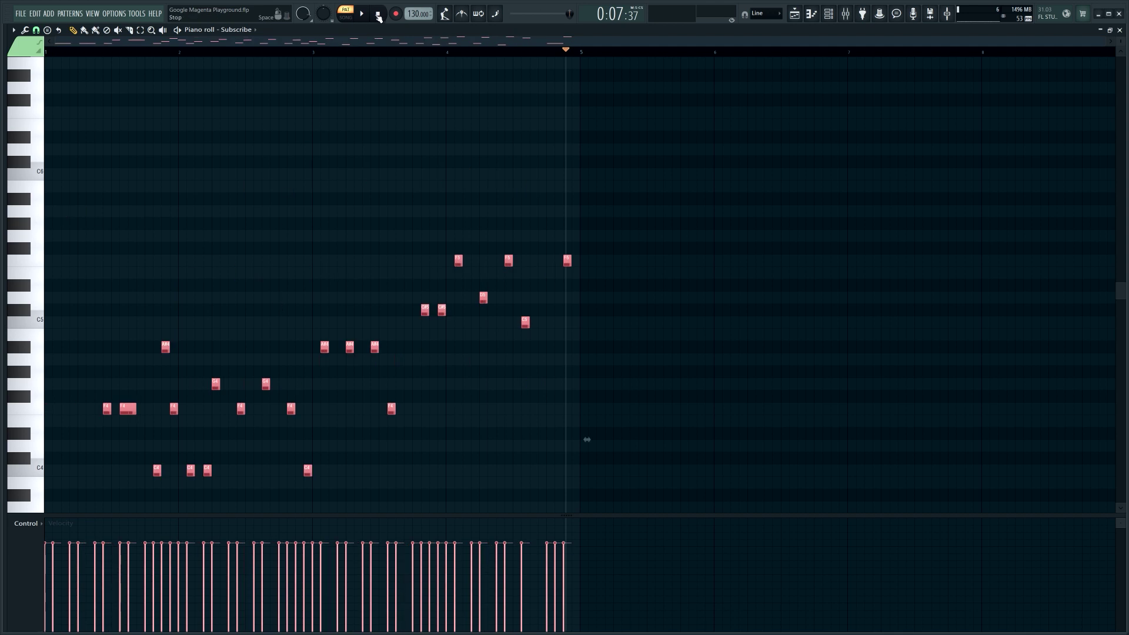
{"action": "scroll", "coordinate": [284, 285], "scroll_direction": "down", "scroll_amount": 5}
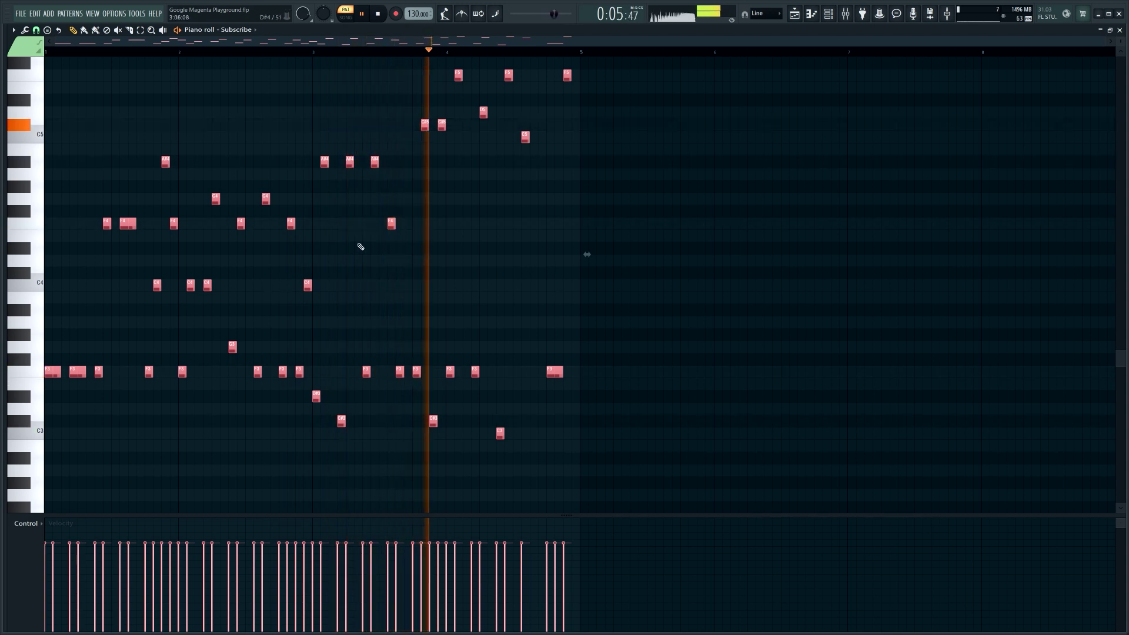
{"action": "left_click", "coordinate": [378, 14]}
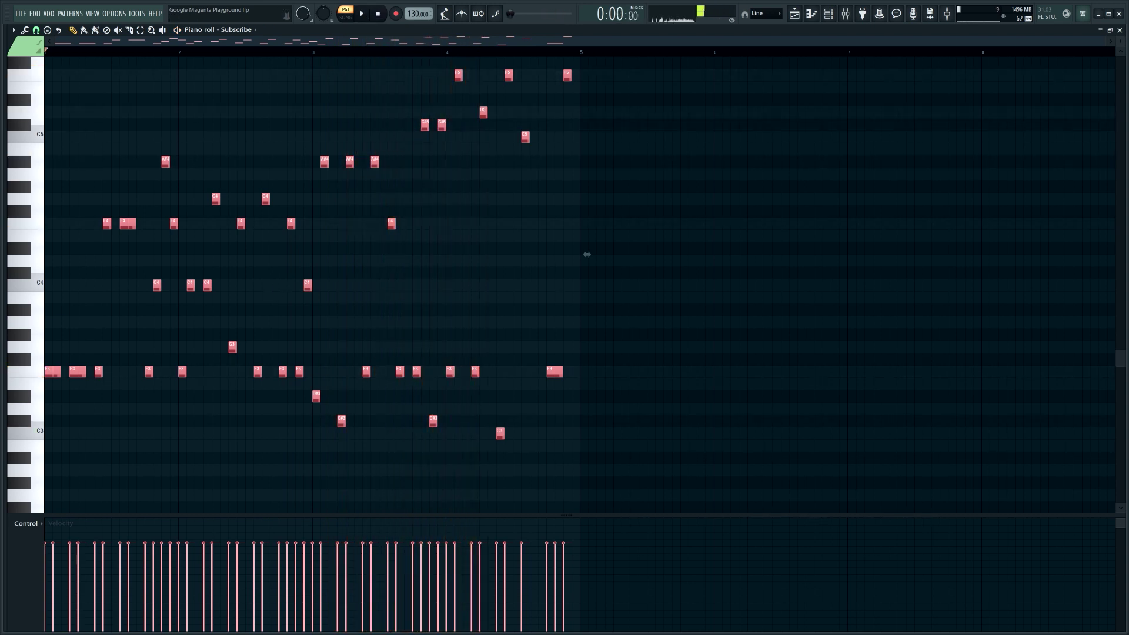
- Play the new Subscribe melody, pausing and replaying it before stopping
{"action": "left_click", "coordinate": [363, 14]}
{"action": "scroll", "coordinate": [335, 259], "scroll_direction": "up", "scroll_amount": 3}
{"action": "scroll", "coordinate": [335, 263], "scroll_direction": "up", "scroll_amount": 2}
{"action": "scroll", "coordinate": [335, 263], "scroll_direction": "down", "scroll_amount": 2}
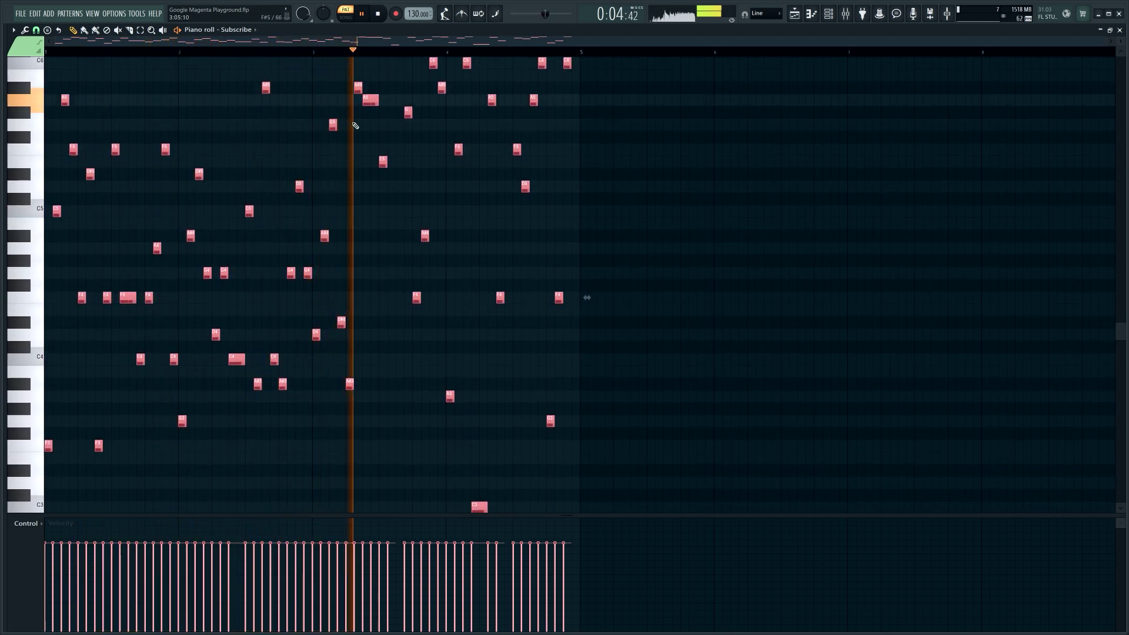
{"action": "key", "text": "space"}
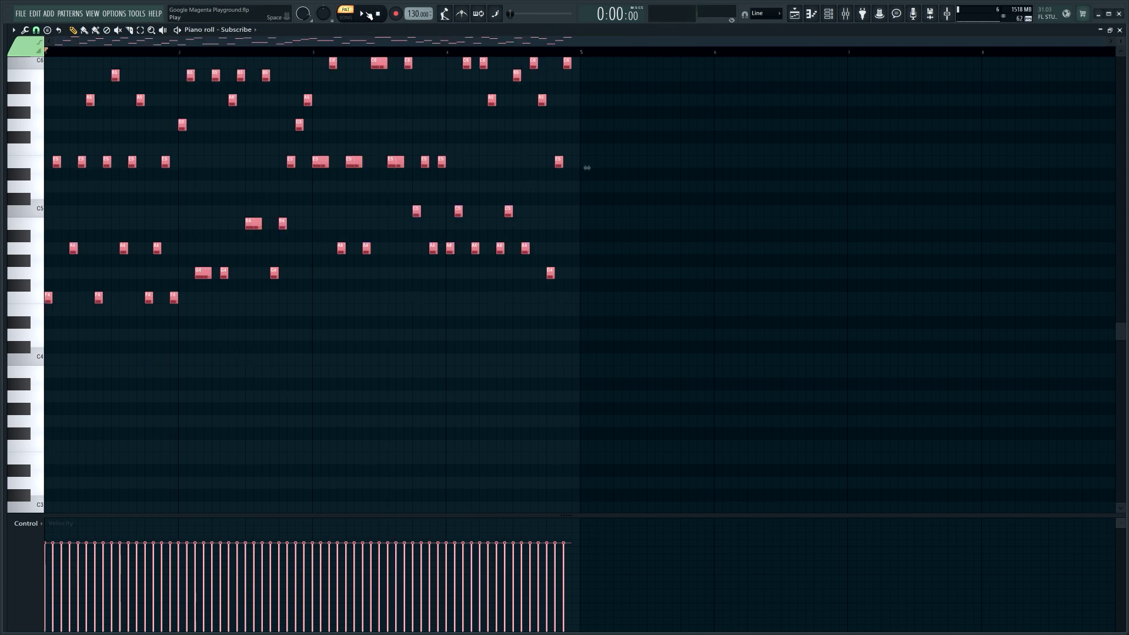
{"action": "left_click", "coordinate": [370, 14]}
{"action": "scroll", "coordinate": [374, 118], "scroll_direction": "up", "scroll_amount": 5}
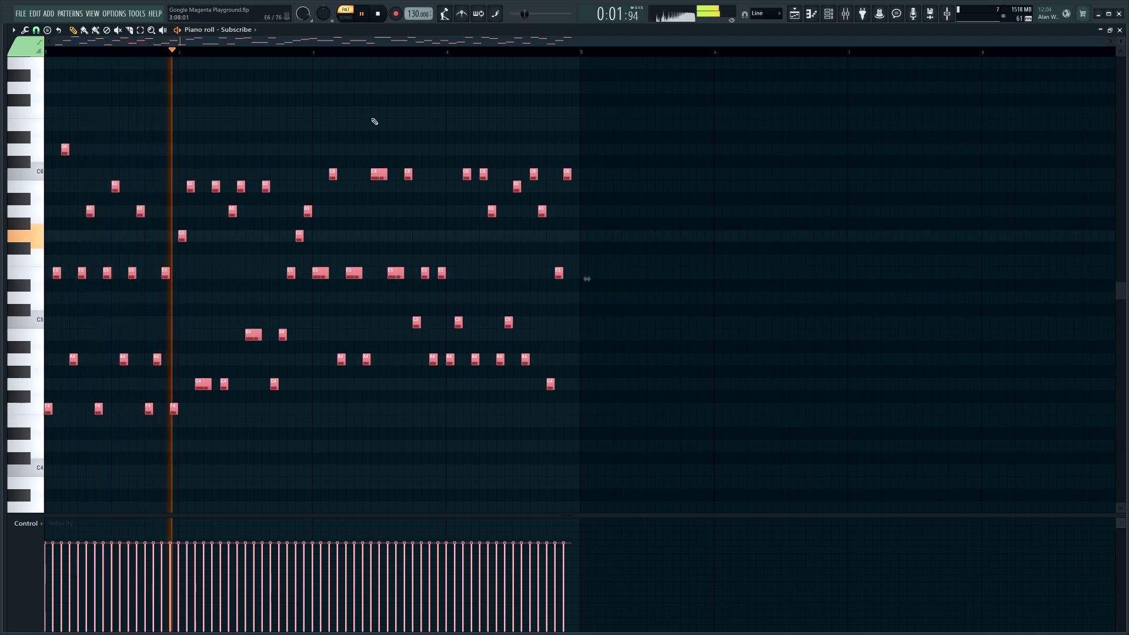
{"action": "key", "text": "space"}
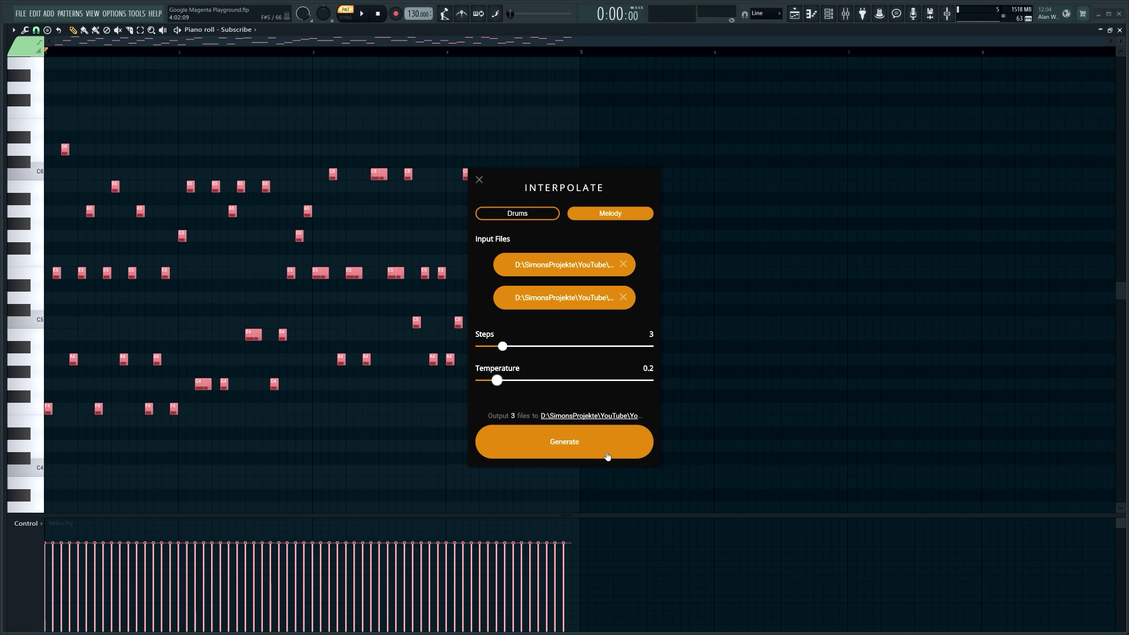
- Generate a fresh batch of Magenta melody interpolations and stop the current melody
{"action": "left_click", "coordinate": [579, 444]}
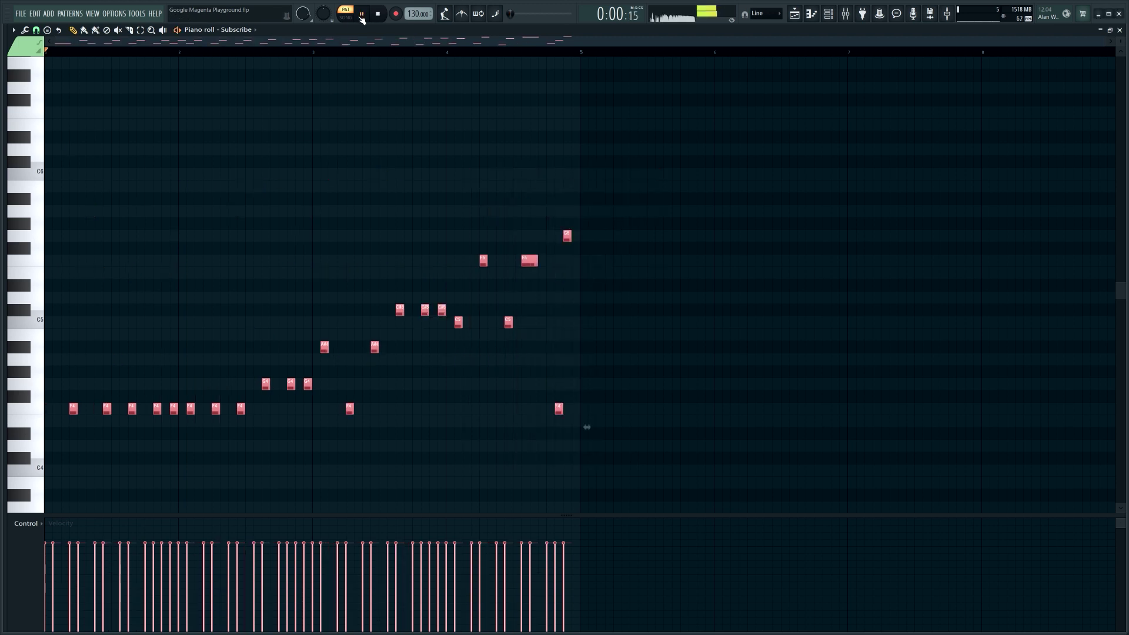
{"action": "scroll", "coordinate": [290, 184], "scroll_direction": "down", "scroll_amount": 1}
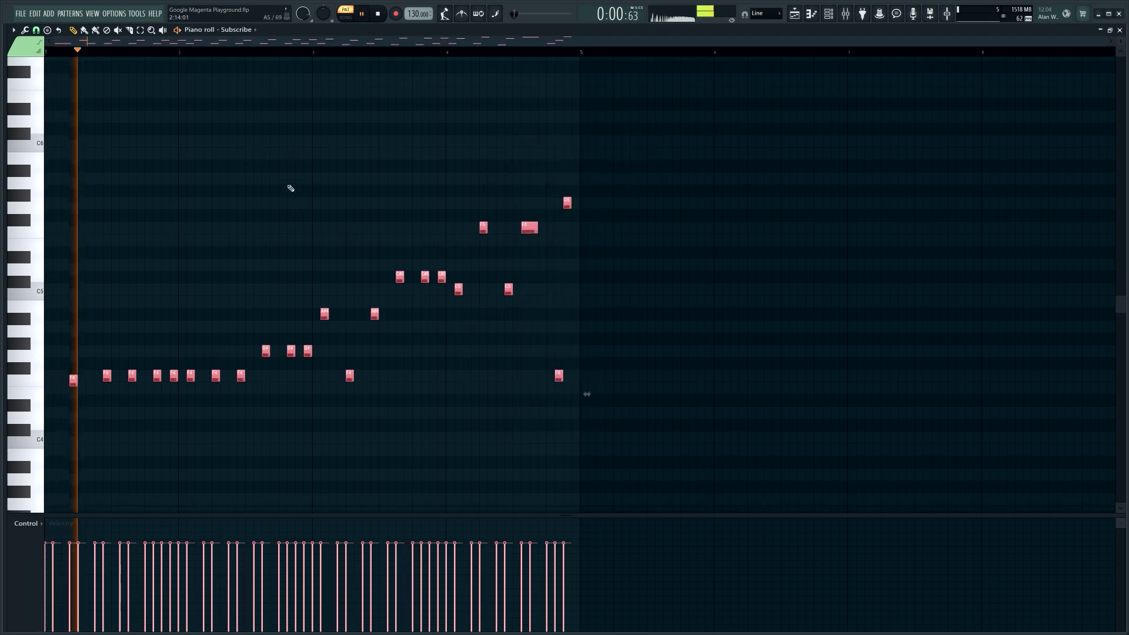
{"action": "scroll", "coordinate": [280, 189], "scroll_direction": "down", "scroll_amount": 3}
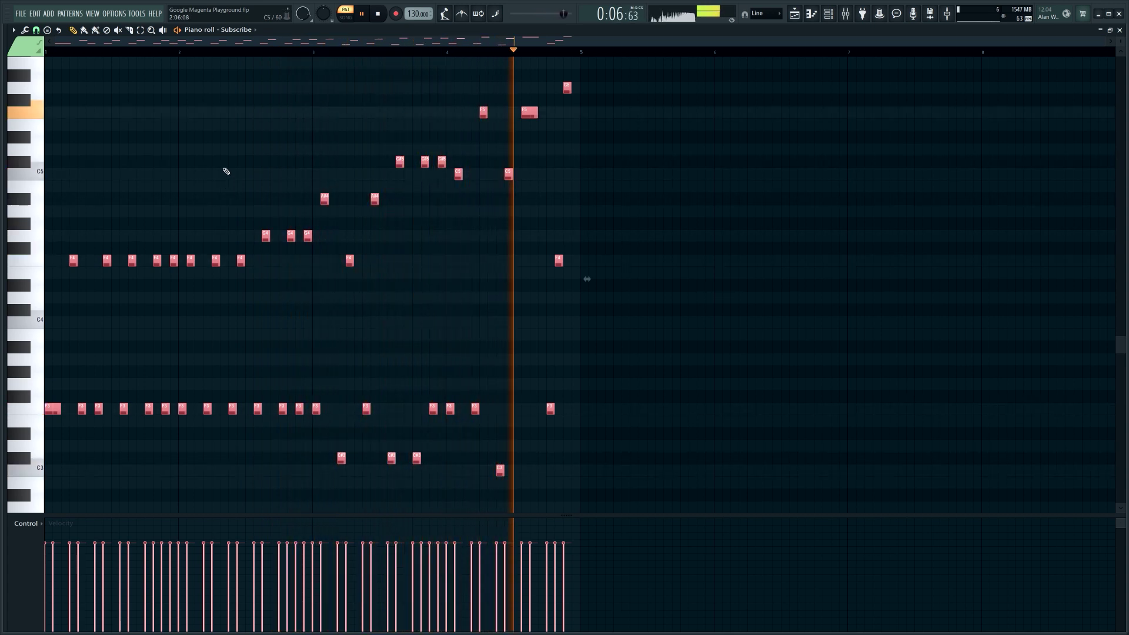
{"action": "left_click", "coordinate": [379, 14]}
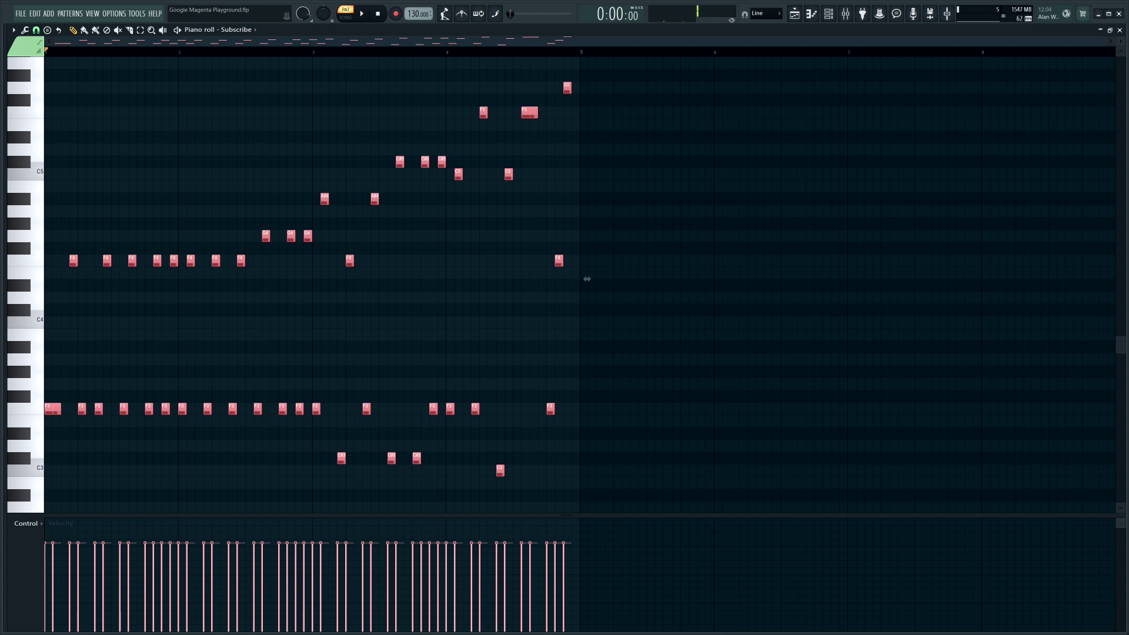
- Load and audition two more interpolated melodies in the Subscribe pattern
{"action": "key", "text": "space"}
{"action": "scroll", "coordinate": [326, 232], "scroll_direction": "up", "scroll_amount": 2}
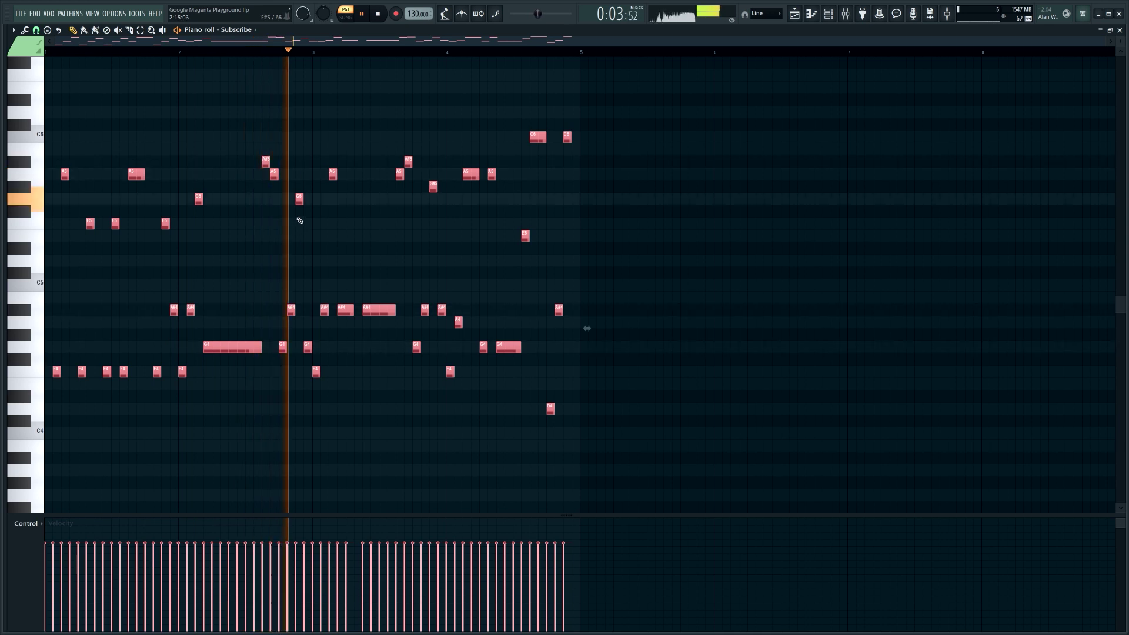
{"action": "left_click", "coordinate": [378, 14]}
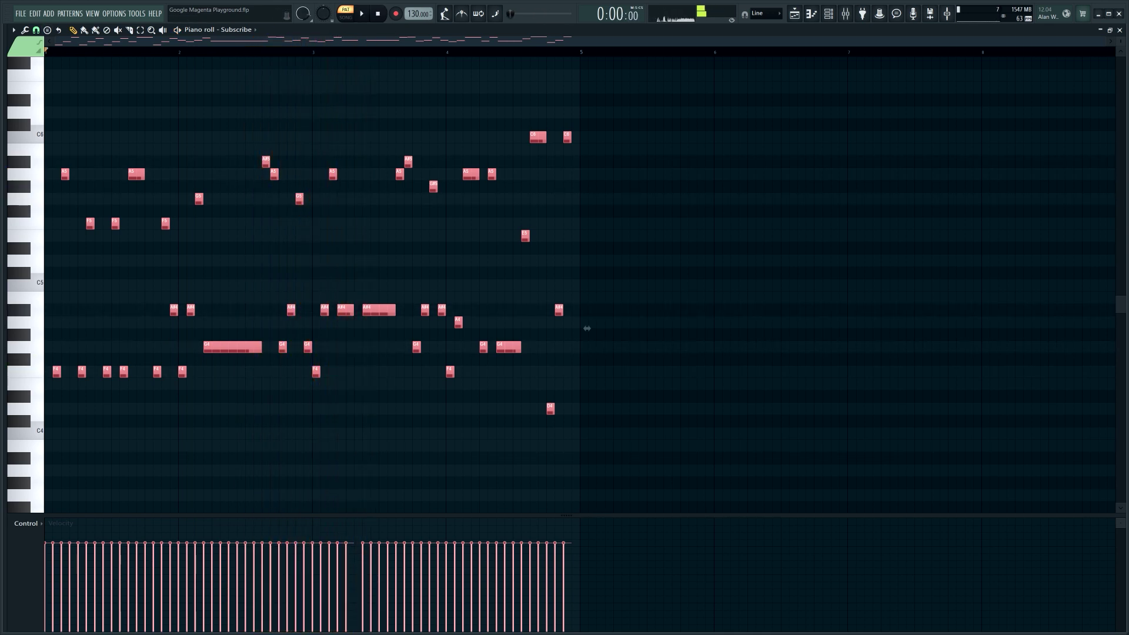
{"action": "key", "text": "space"}
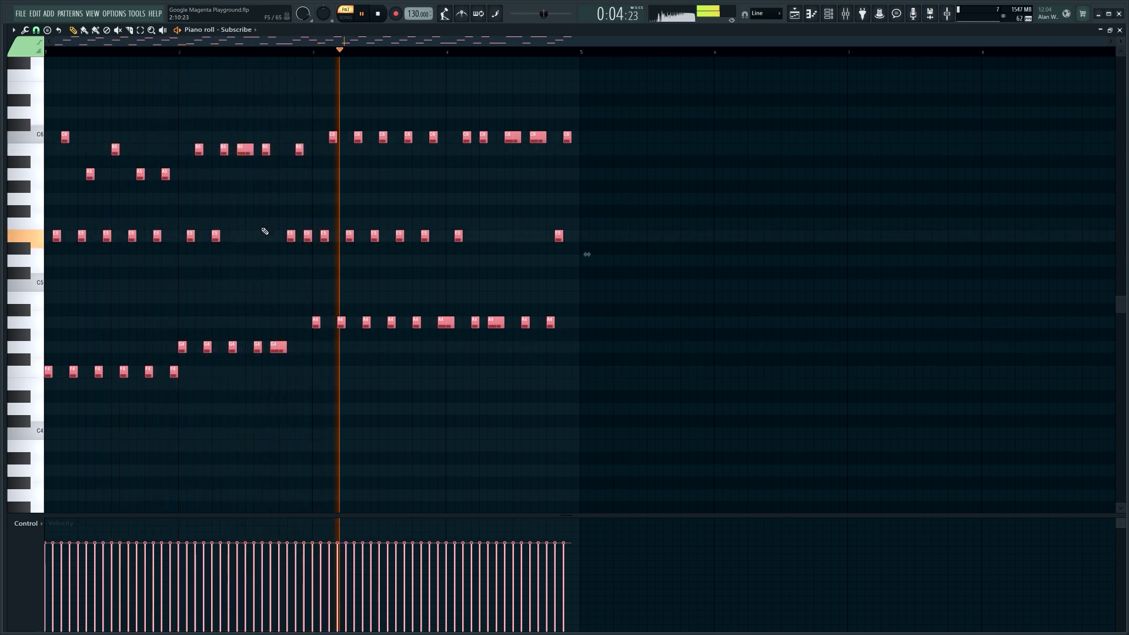
{"action": "left_click", "coordinate": [379, 15]}
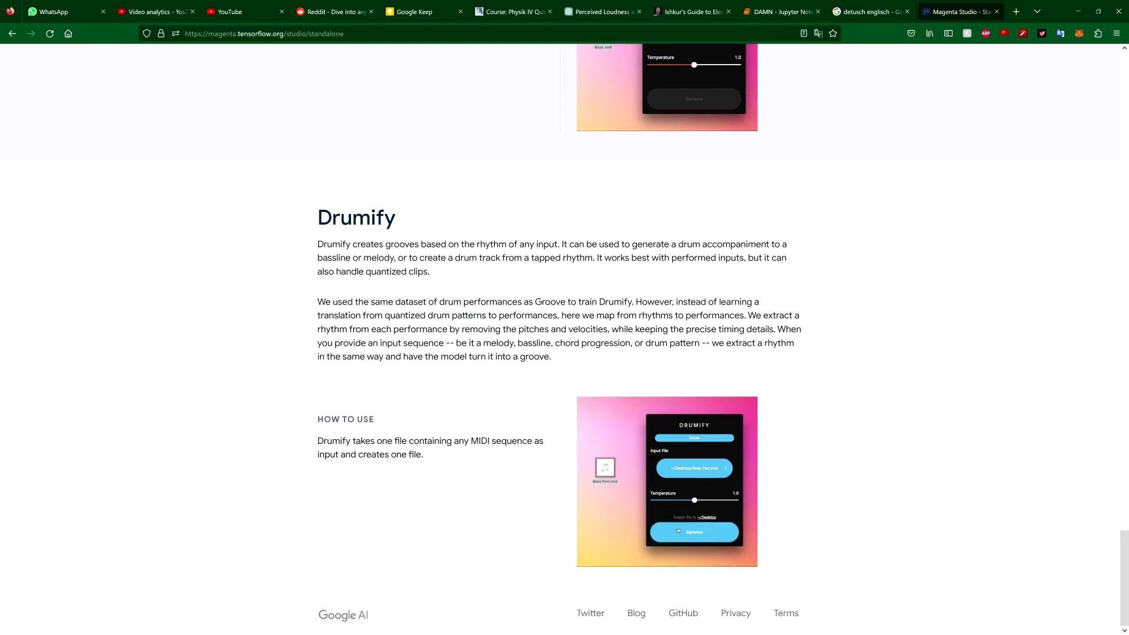
- Highlight Drumify's sentence about performed inputs, then return to FL Studio's Bass pattern
{"action": "mouse_move", "coordinate": [597, 258]}
{"action": "left_mouse_down"}
{"action": "mouse_move", "coordinate": [636, 257]}
{"action": "mouse_move", "coordinate": [430, 274]}
{"action": "left_mouse_up"}
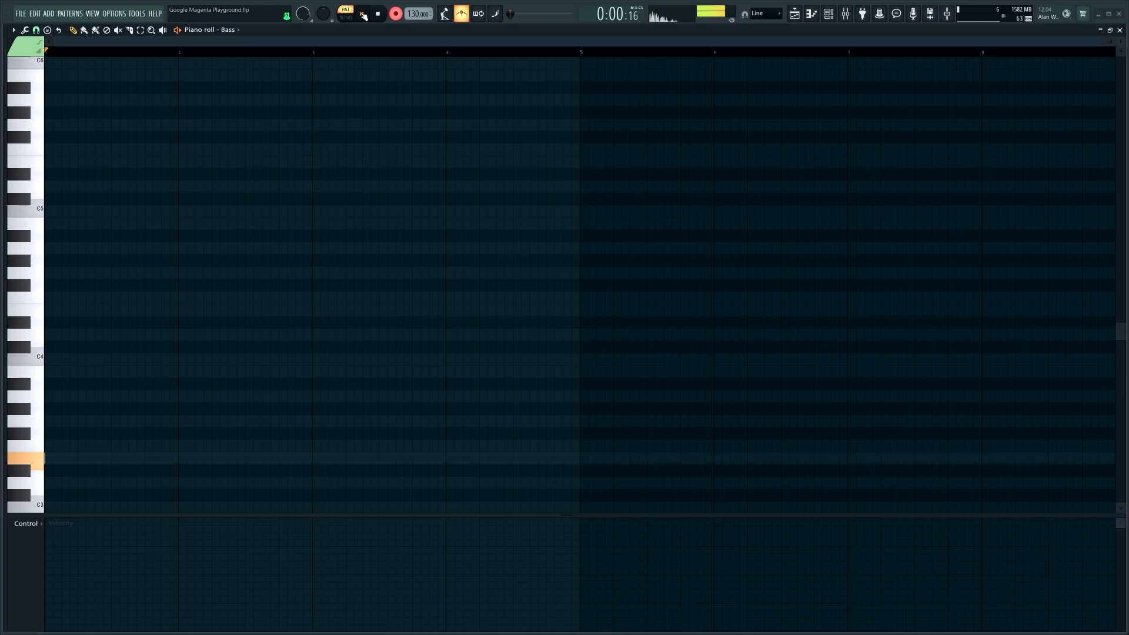
{"action": "left_click", "coordinate": [363, 13]}
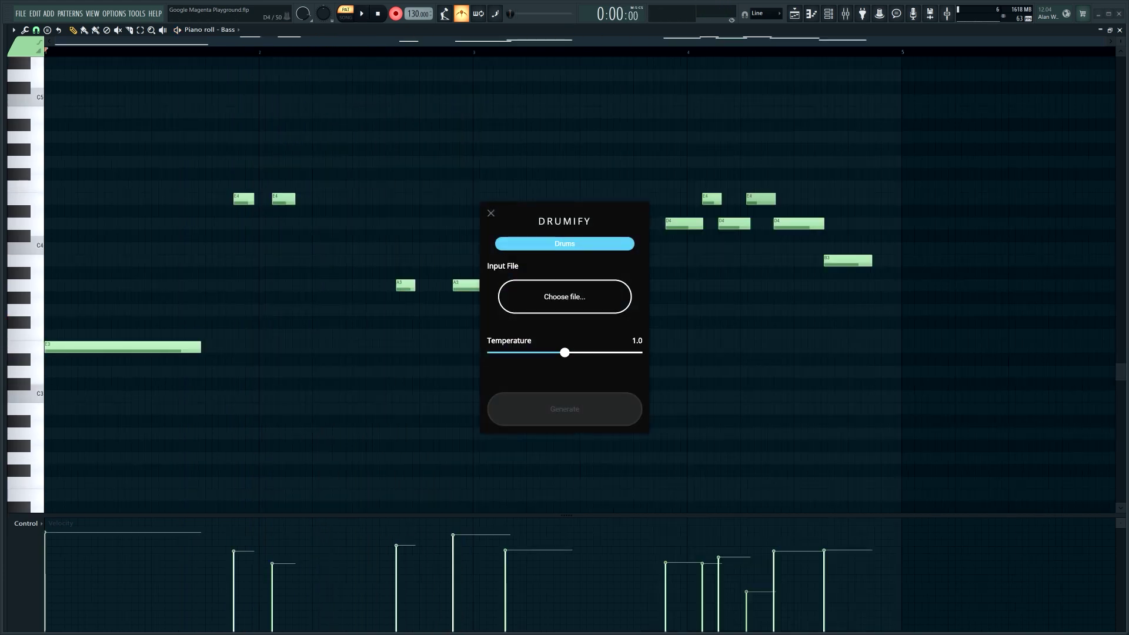
- Drumify the Bass MIDI into a groove, open it in the Like pattern, and play the song
{"action": "left_click_drag", "start_coordinate": [361, 283], "coordinate": [529, 294]}
{"action": "left_click", "coordinate": [567, 402]}
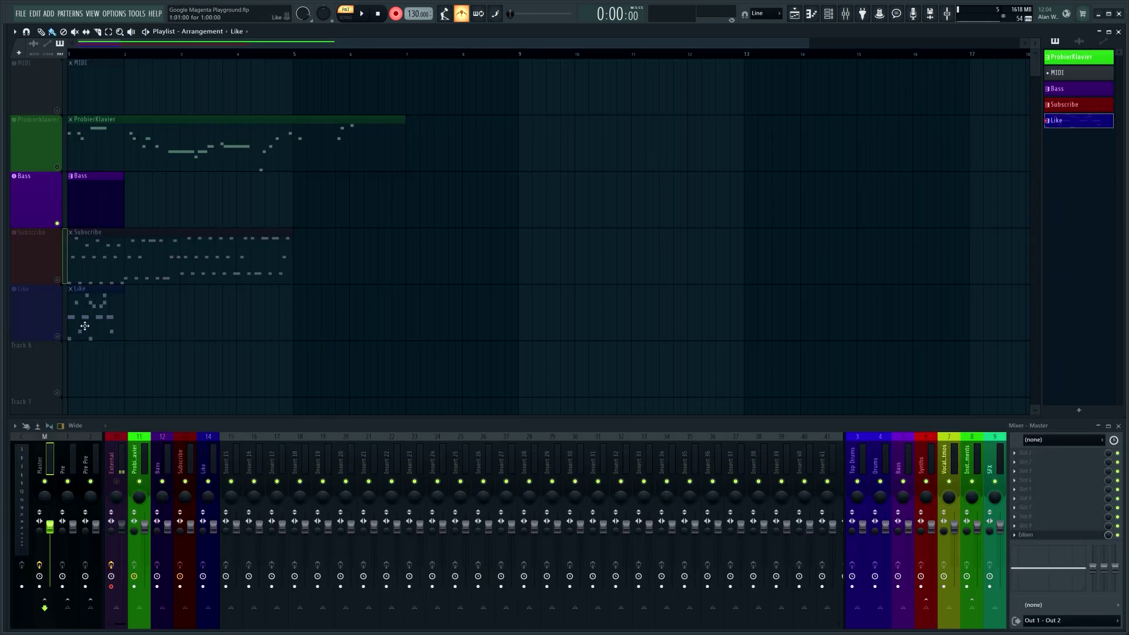
{"action": "double_click", "coordinate": [85, 326]}
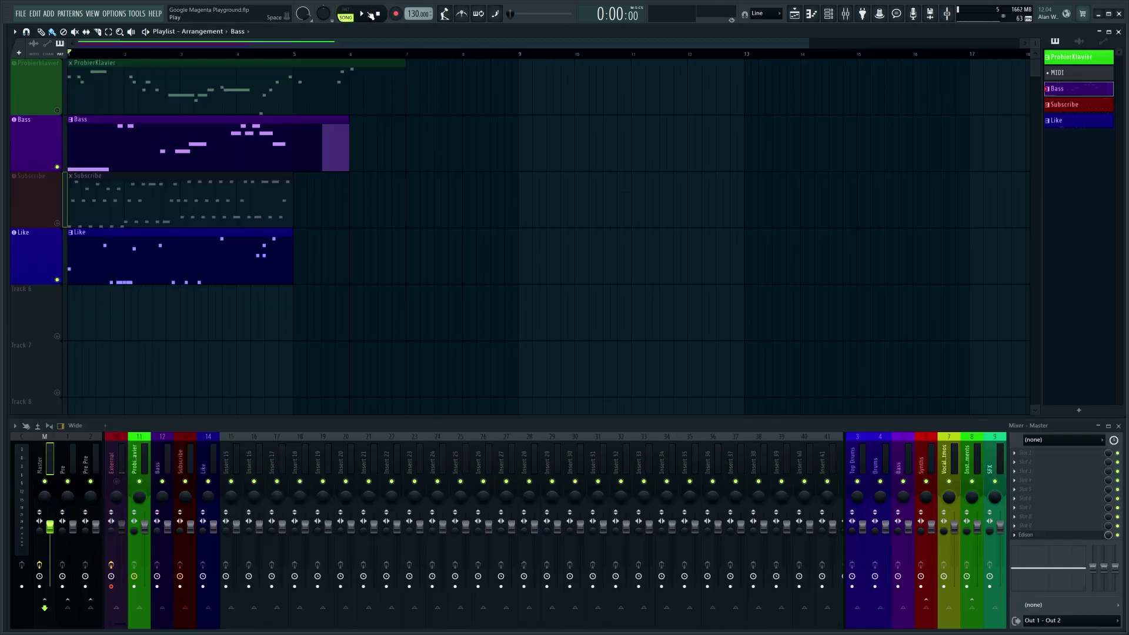
{"action": "left_click", "coordinate": [363, 14]}
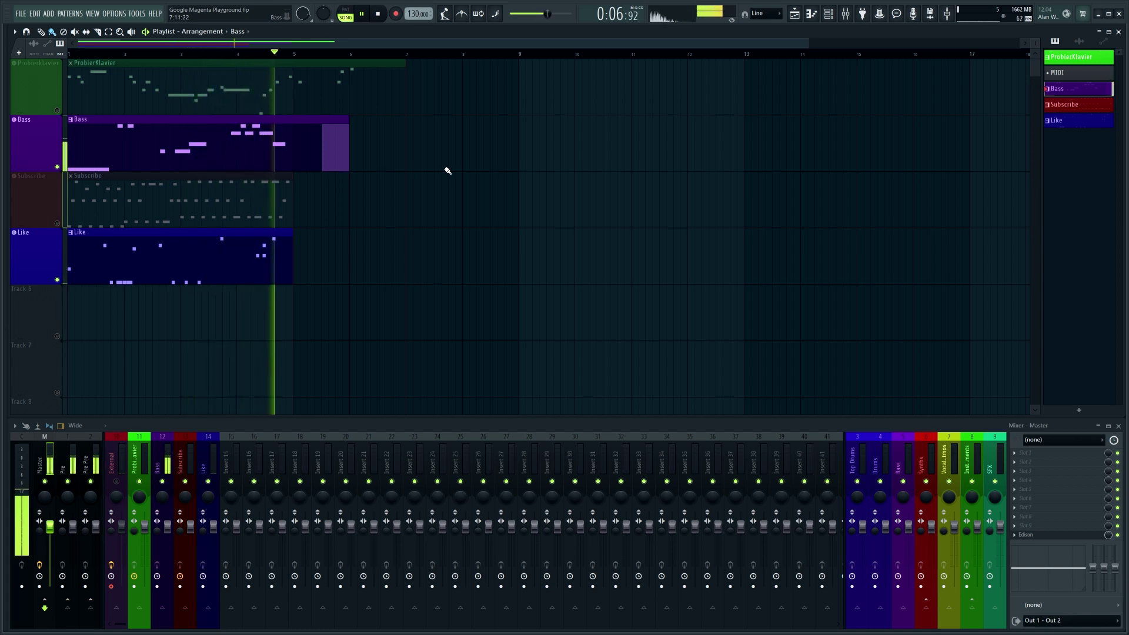
- Set the output folder and generate two 4-bar drum variations in Magenta's Generate tool
{"action": "left_click", "coordinate": [378, 14]}
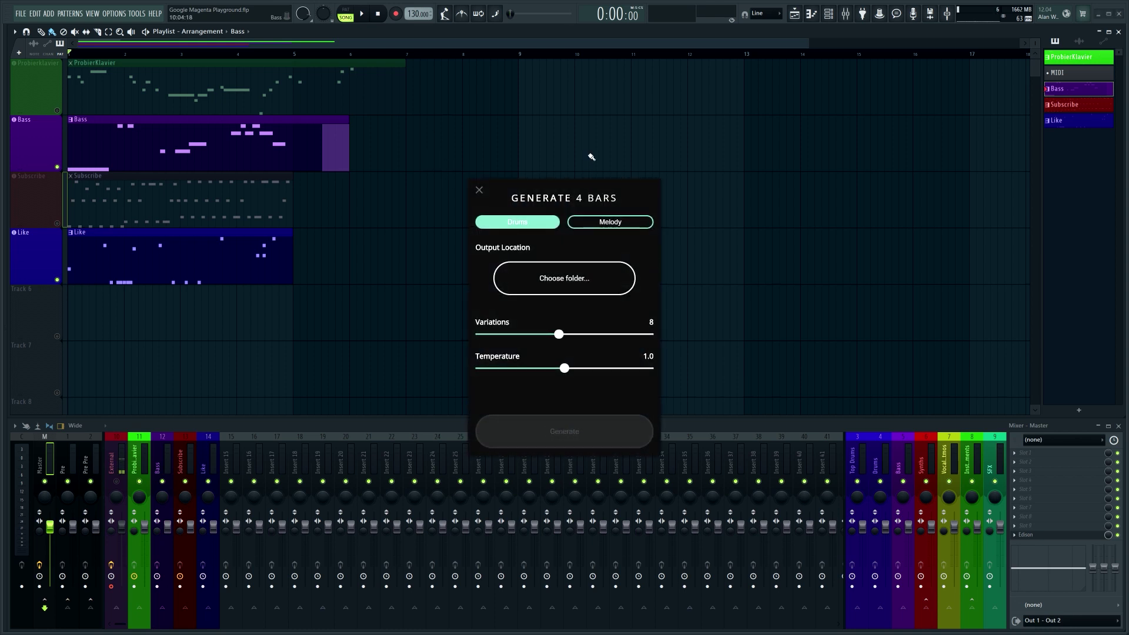
{"action": "left_click", "coordinate": [586, 280]}
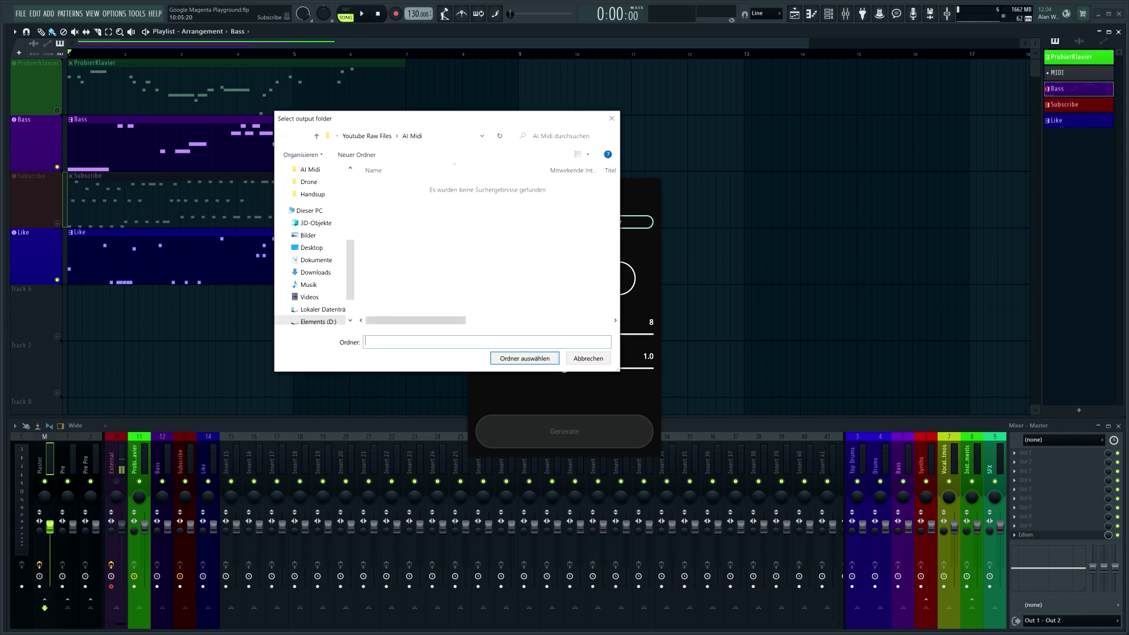
{"action": "left_click", "coordinate": [525, 359]}
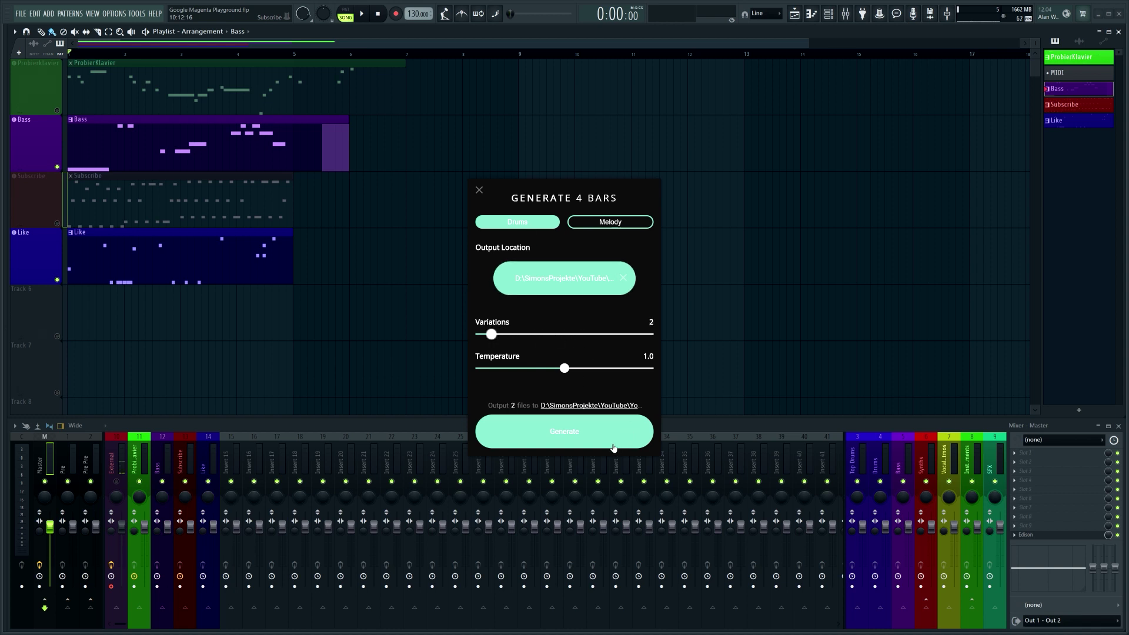
{"action": "left_click", "coordinate": [586, 438]}
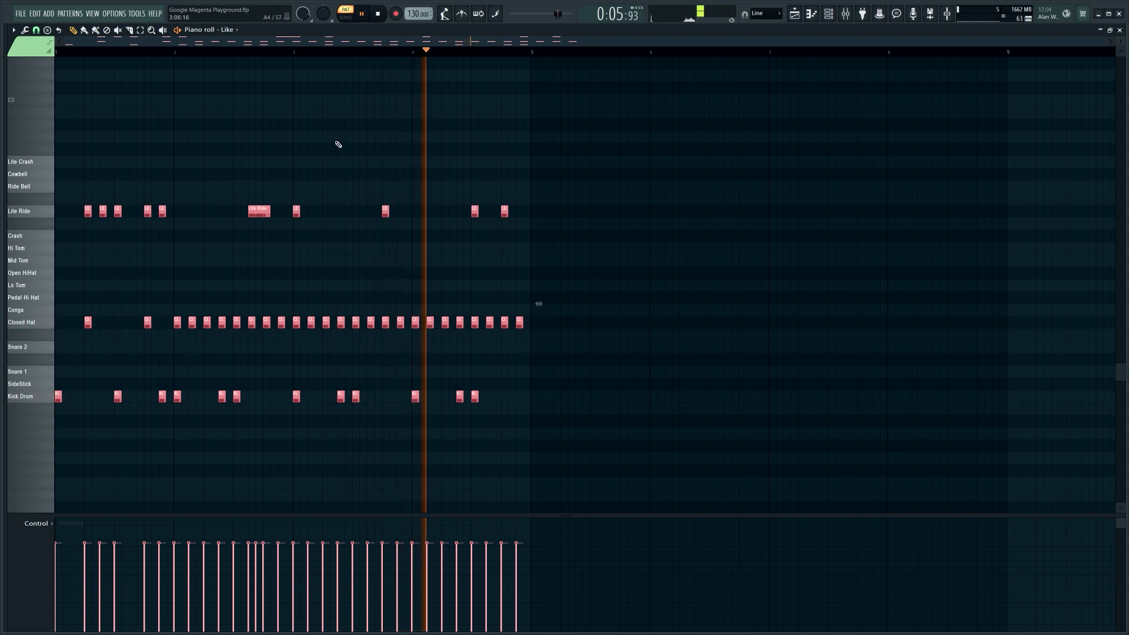
- Play the second generated drum variation in the Like pattern
{"action": "left_click", "coordinate": [380, 14]}
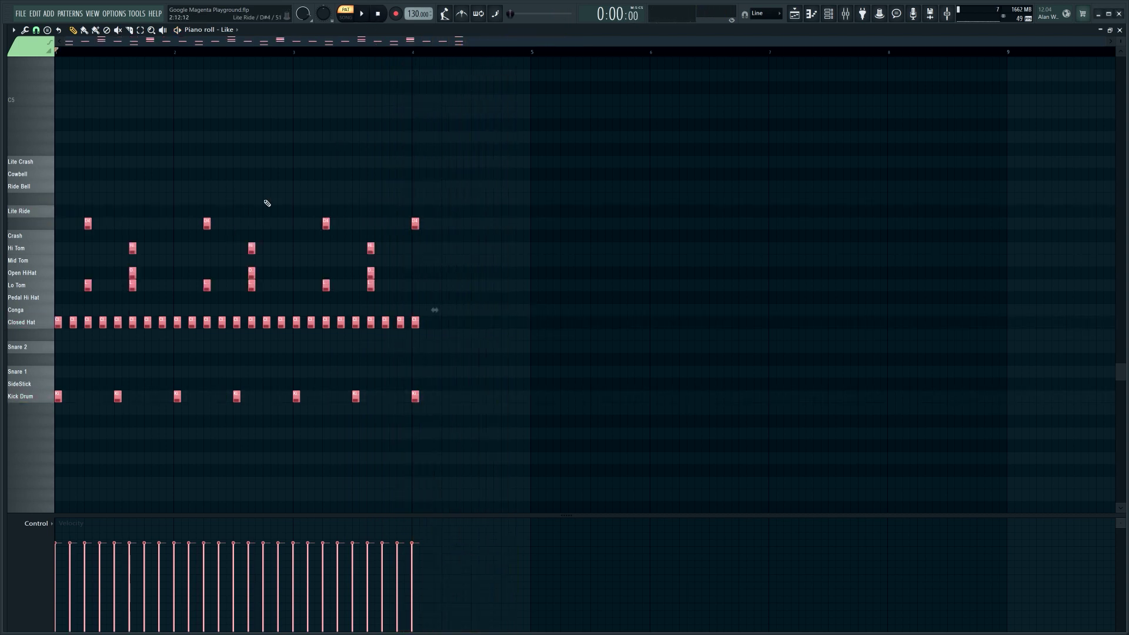
{"action": "left_click", "coordinate": [360, 15]}
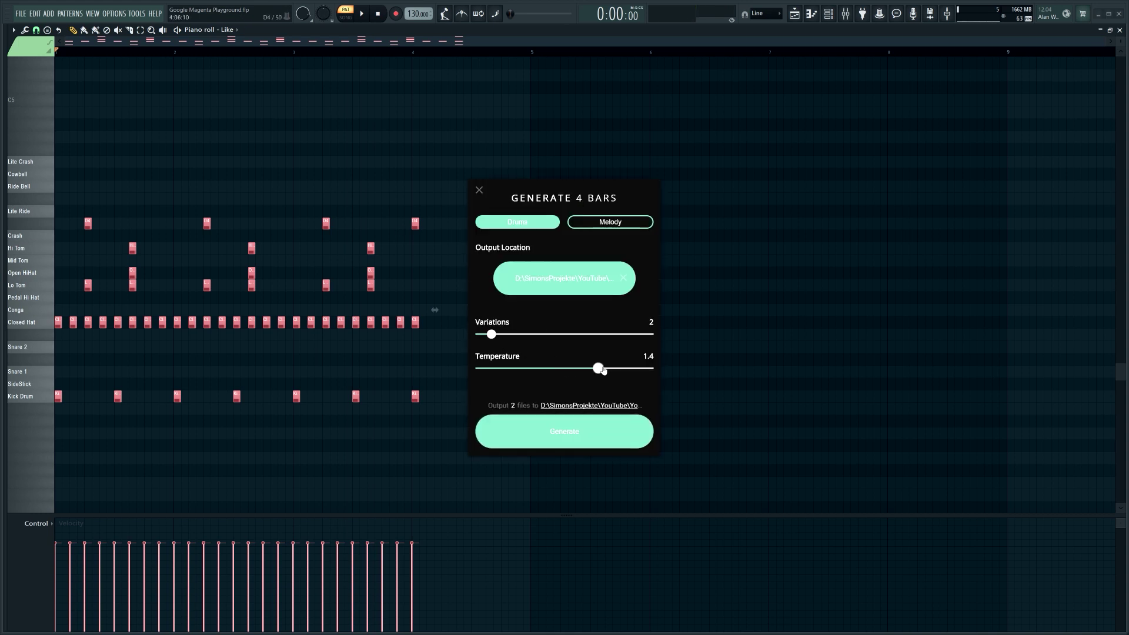
- Generate drum variations at temperature 1.4 and audition them in the Like pattern
{"action": "left_click", "coordinate": [573, 431]}
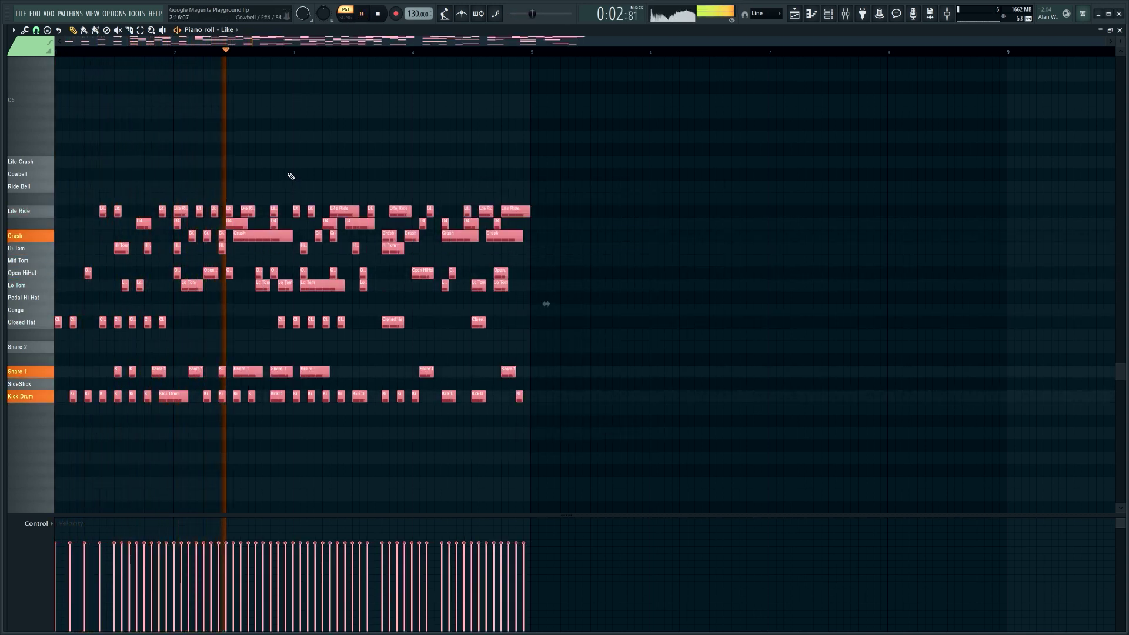
{"action": "key", "text": "space"}
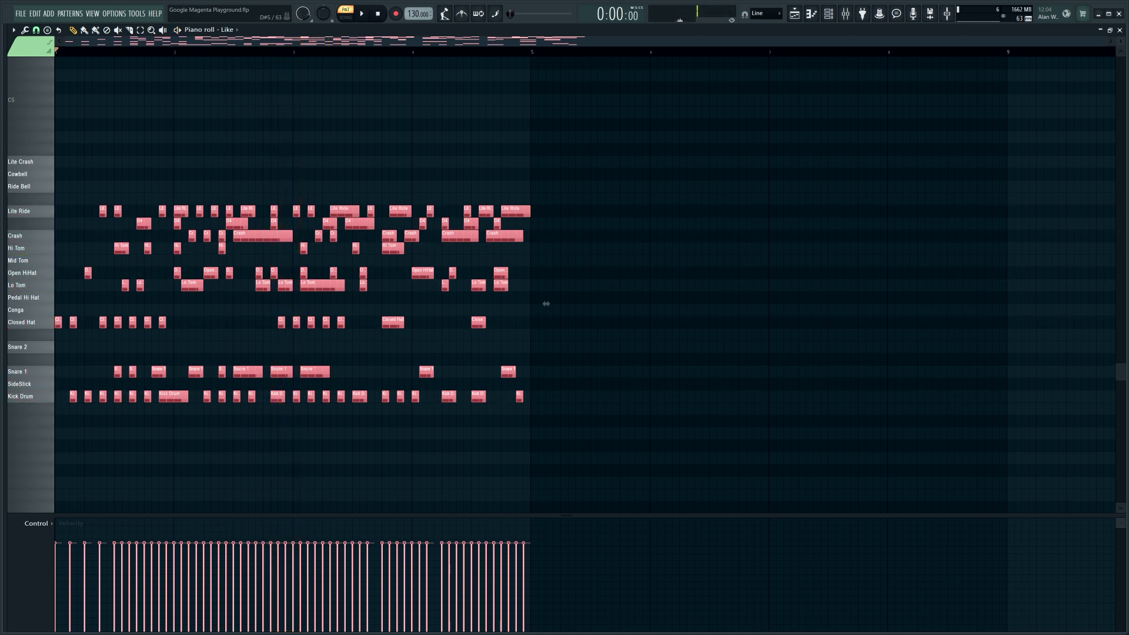
{"action": "key", "text": "ctrl+z"}
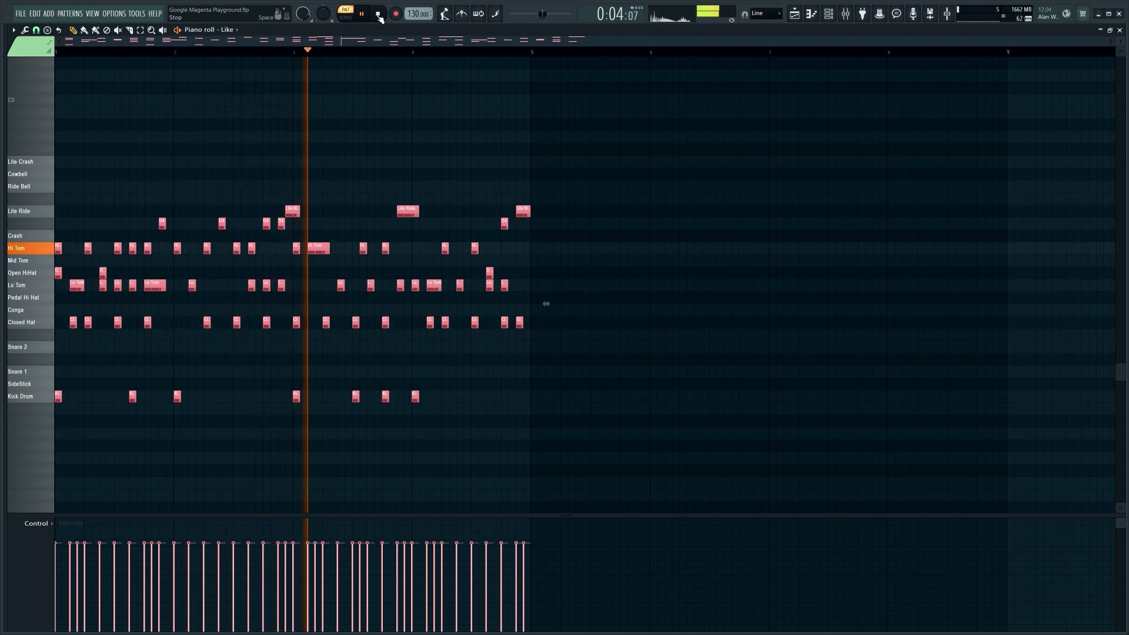
{"action": "left_click", "coordinate": [380, 16]}
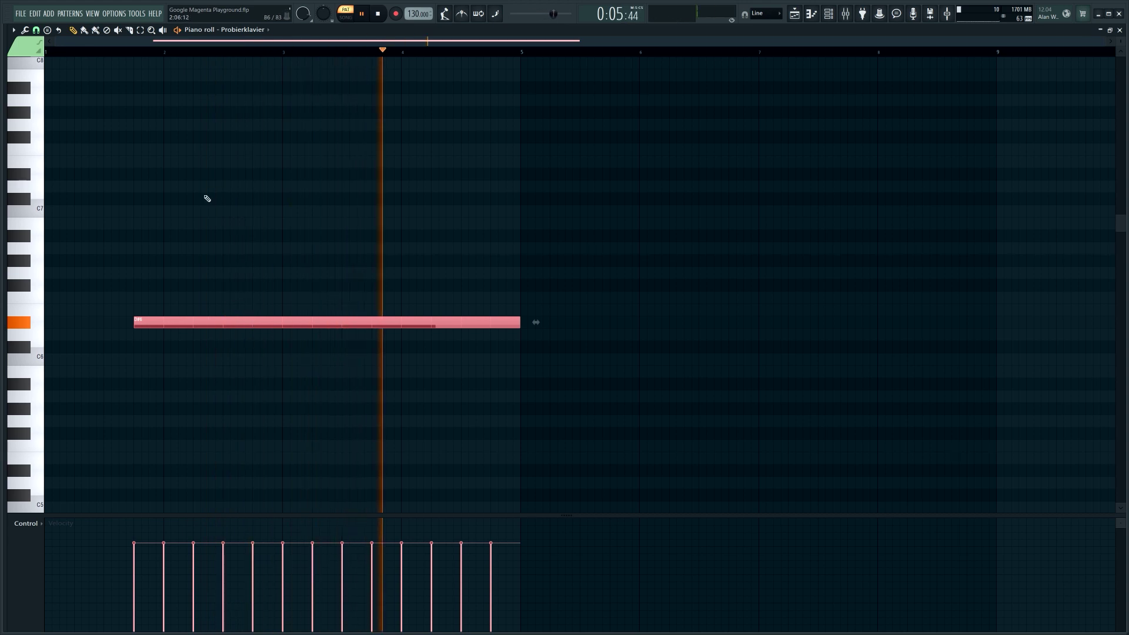
- Play a generated 4-bar melody in the Probierklavier pattern
{"action": "key", "text": "space"}
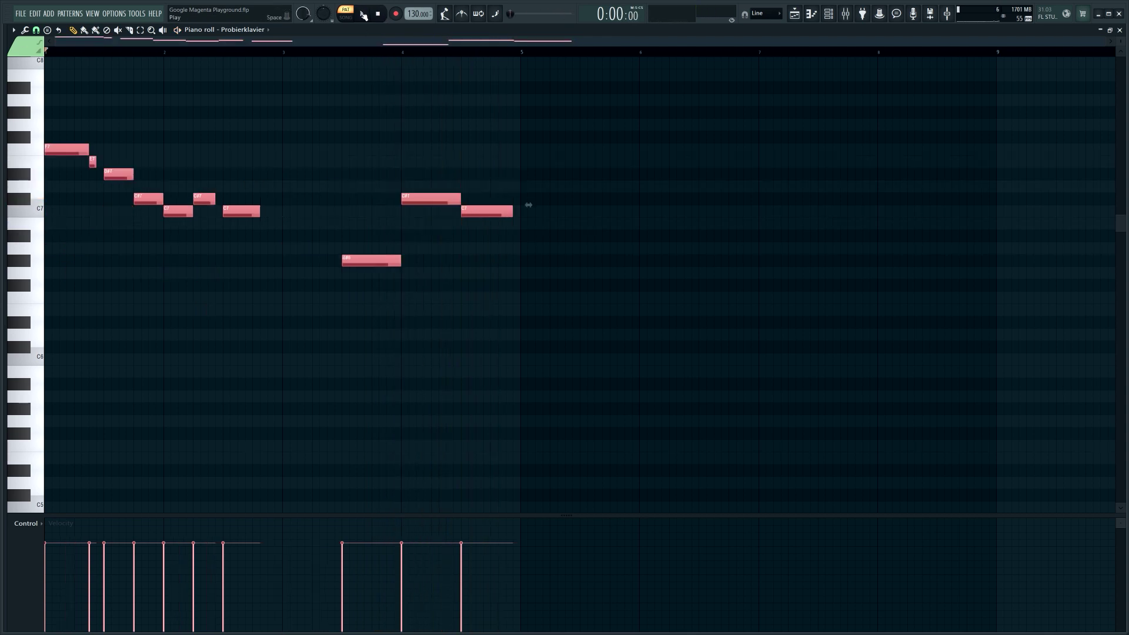
{"action": "left_click", "coordinate": [363, 13]}
{"action": "scroll", "coordinate": [276, 212], "scroll_direction": "up", "scroll_amount": 4}
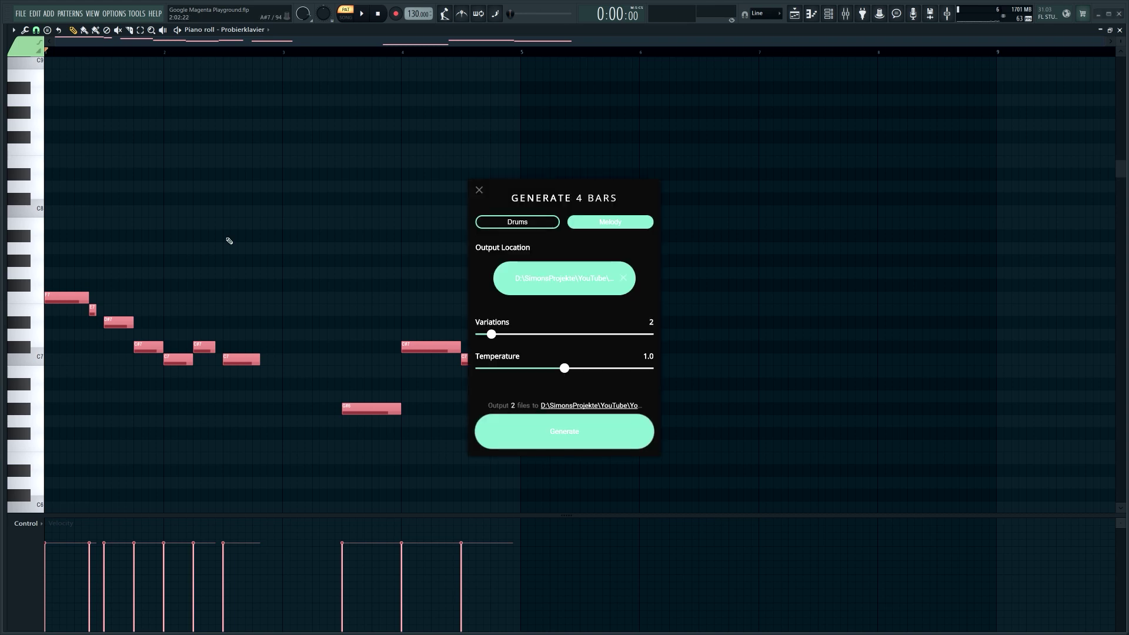
- Raise the melody temperature to 1.4 and audition another generated melody
{"action": "left_click_drag", "start_coordinate": [552, 369], "coordinate": [598, 369]}
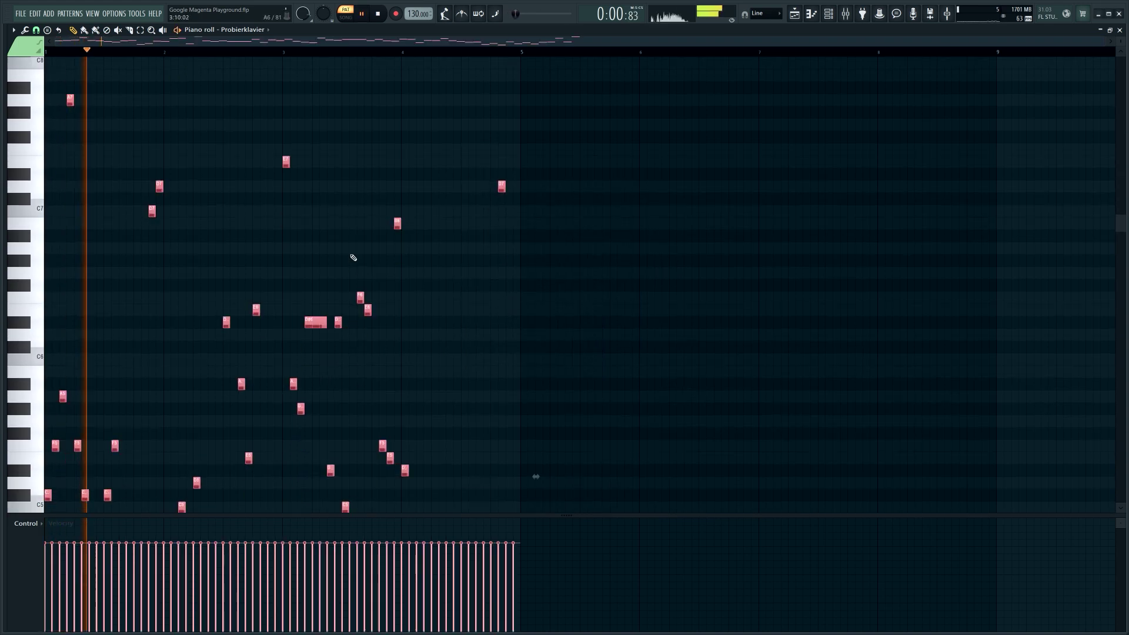
{"action": "scroll", "coordinate": [286, 322], "scroll_direction": "down", "scroll_amount": 2}
{"action": "scroll", "coordinate": [285, 321], "scroll_direction": "down", "scroll_amount": 3}
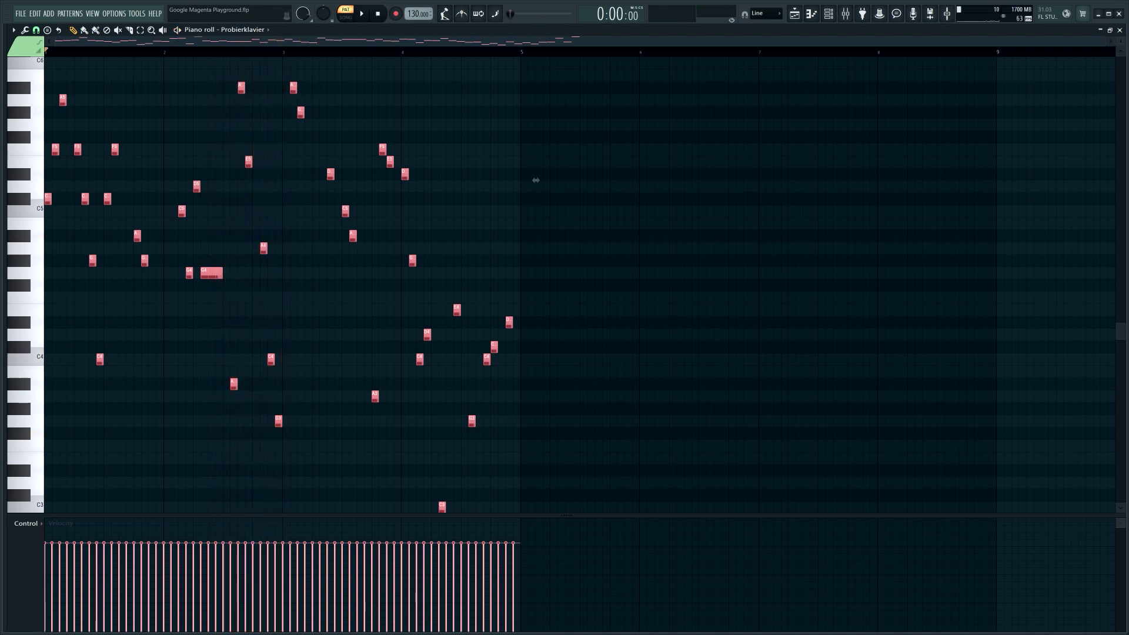
{"action": "key", "text": "ctrl+z"}
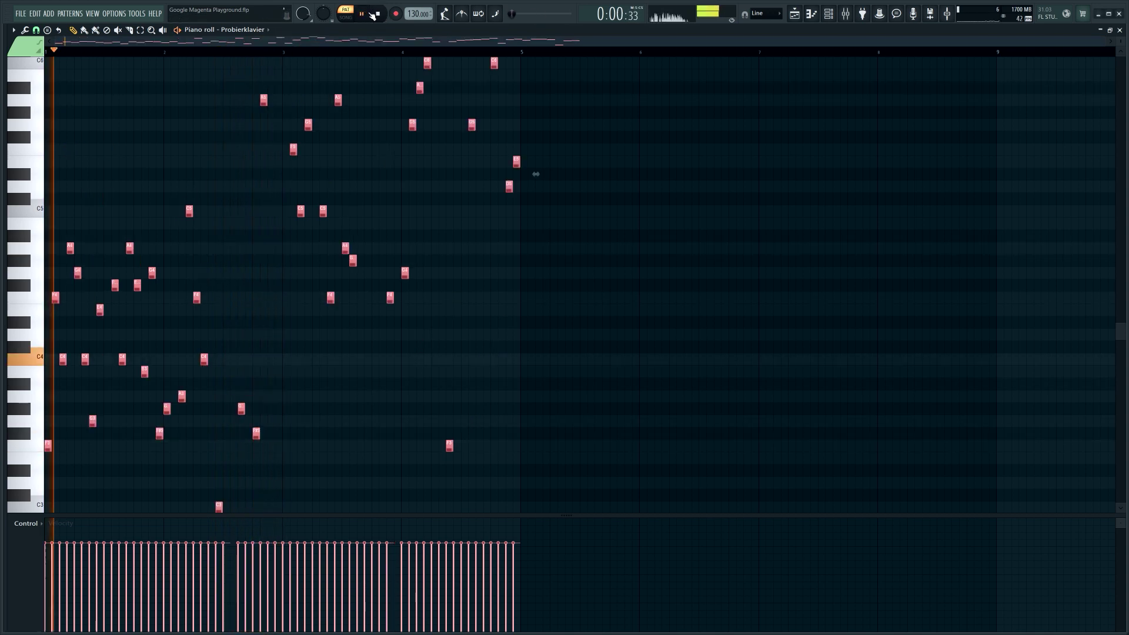
{"action": "left_click", "coordinate": [377, 14]}
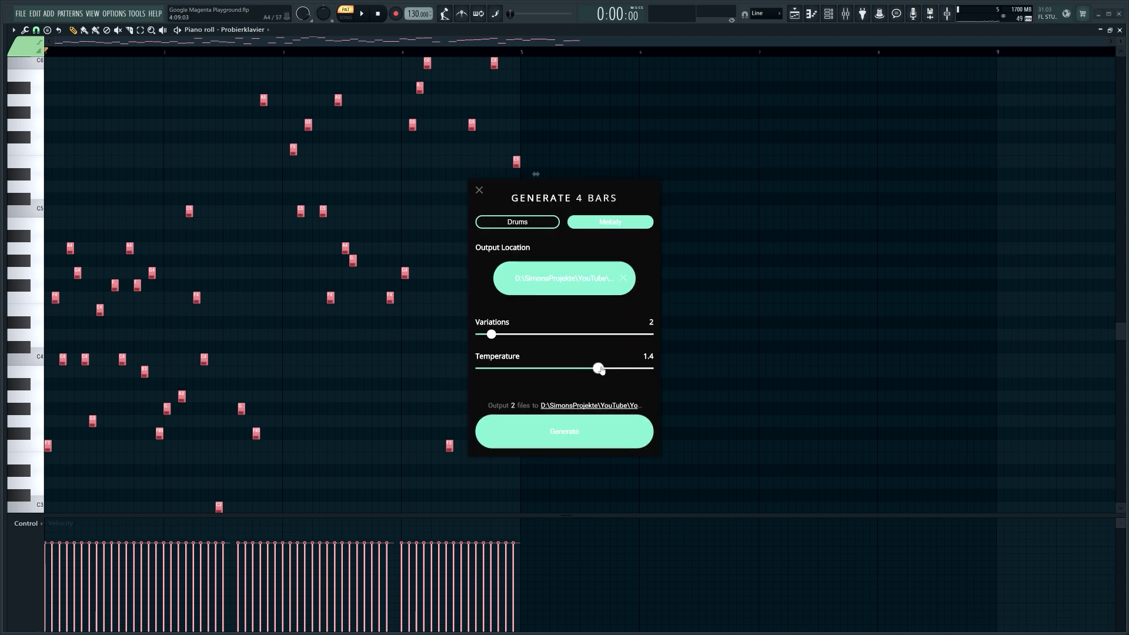
- Generate new 4-bar melodies at temperature 1.4 and play the result in Probierklavier
{"action": "left_click", "coordinate": [564, 432]}
{"action": "key", "text": "space"}
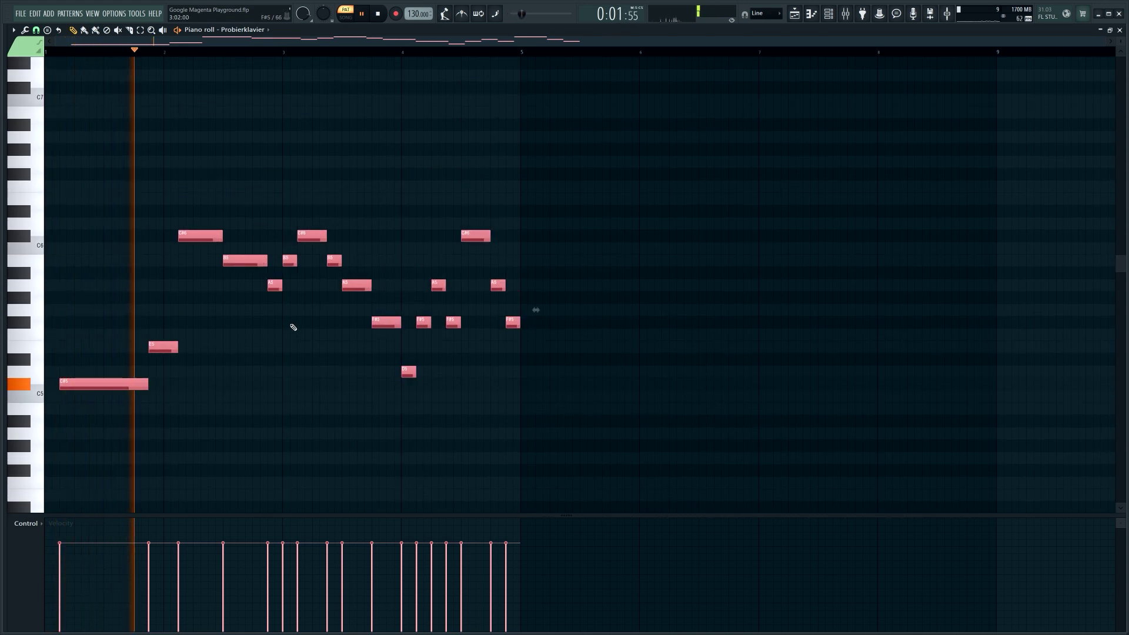